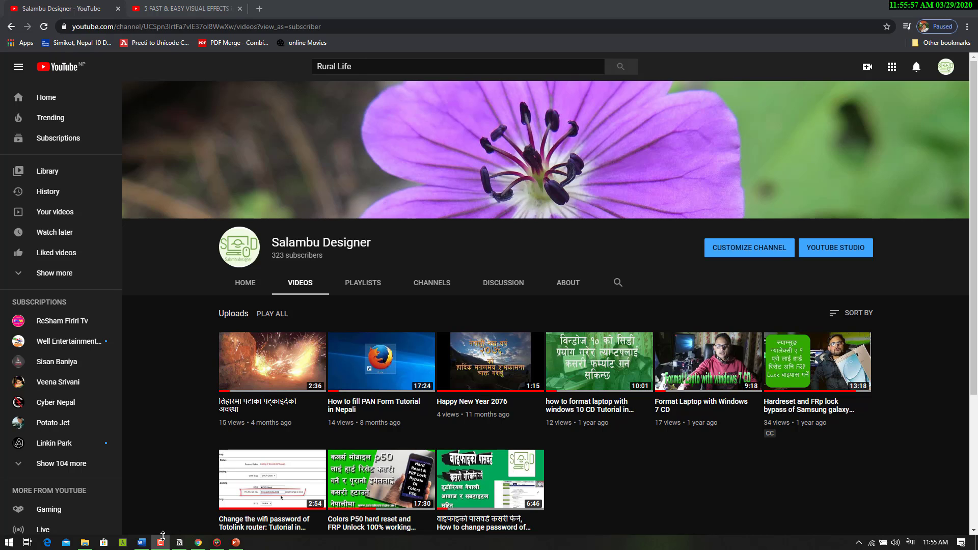
Present the Insert Tab slide, revealing the Table, Illustrator, Header & Footer, Text and Symbol bullets, then return to Word
left_click(235, 542)
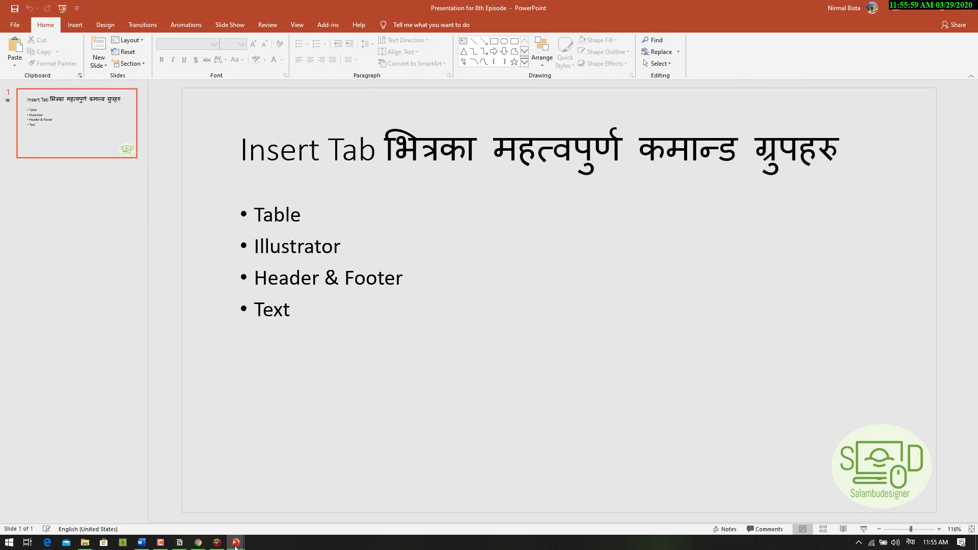
key("F5")
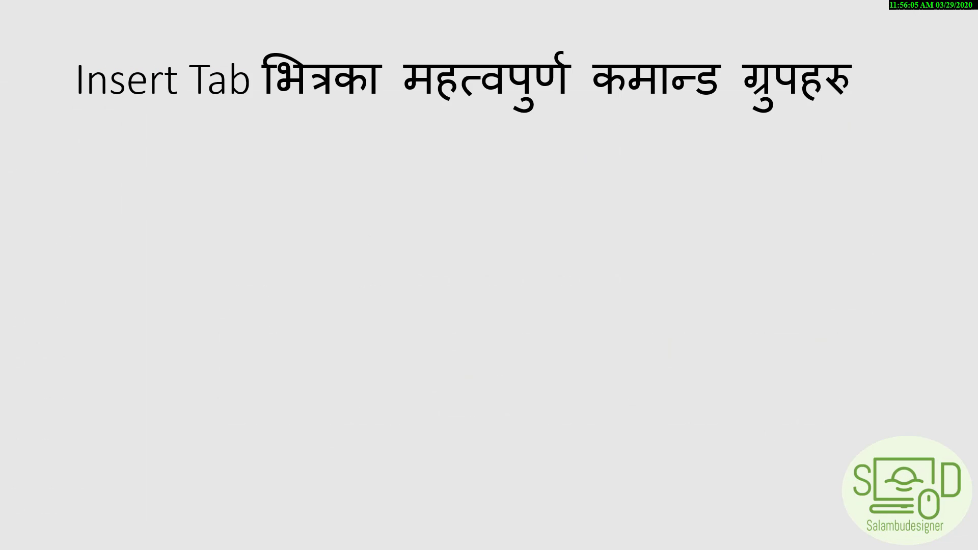
key("Right")
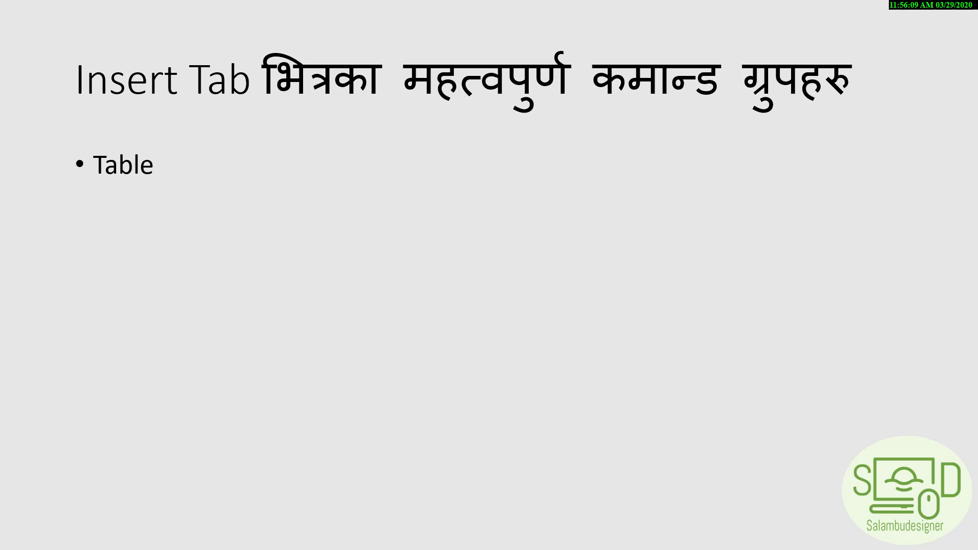
key("Right")
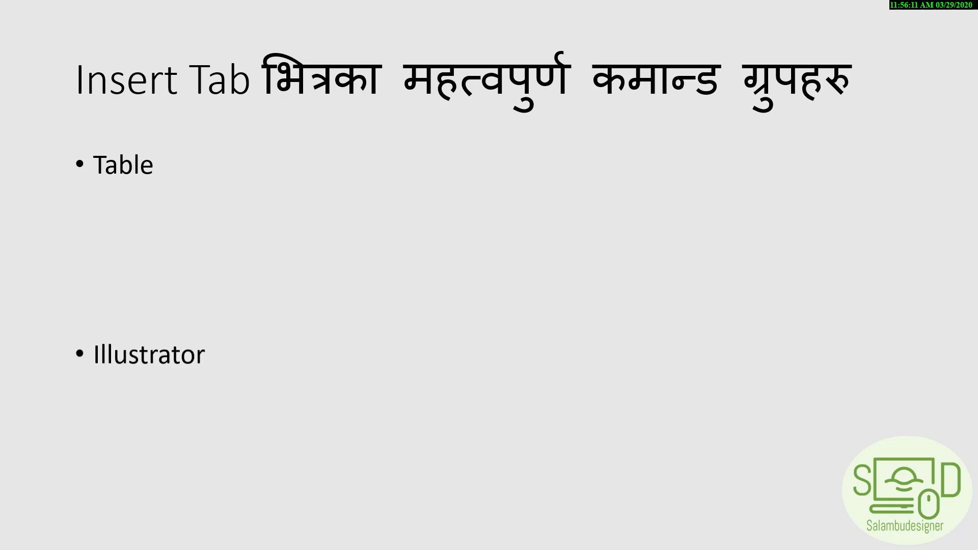
key("Right")
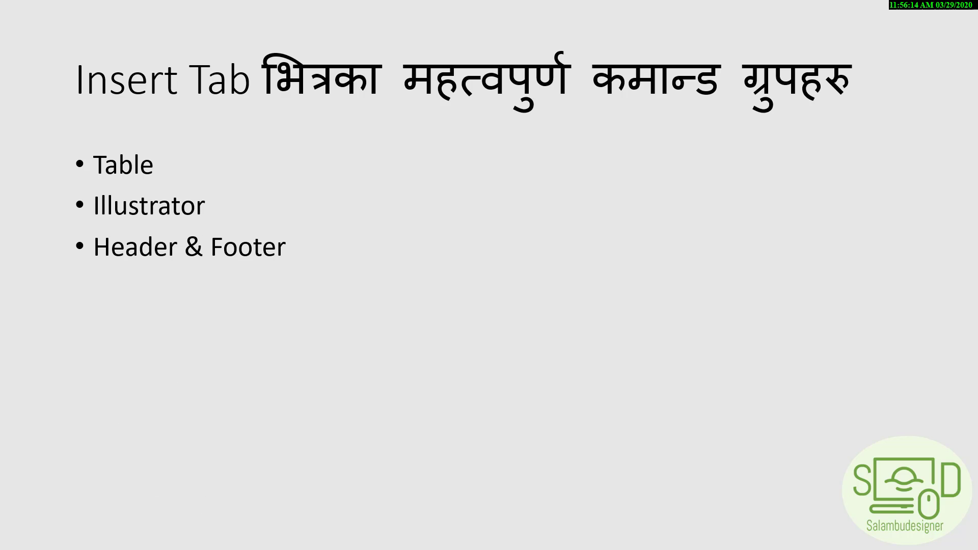
left_click(296, 308)
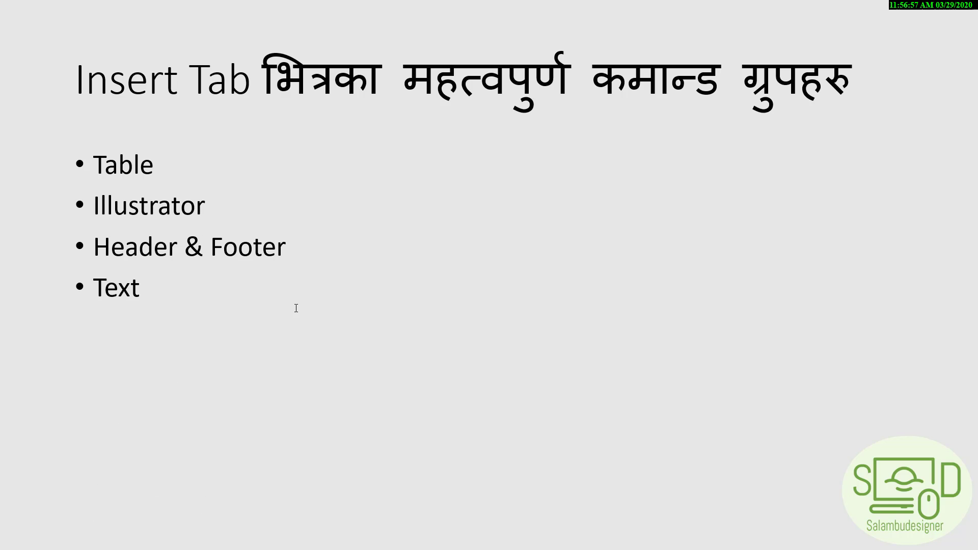
left_click(296, 308)
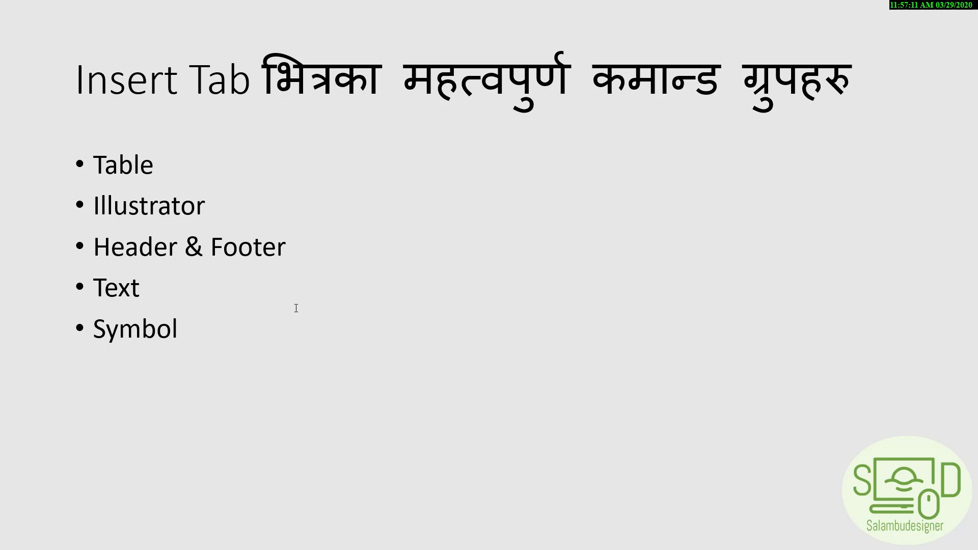
key("alt+Tab")
key("alt+Tab")
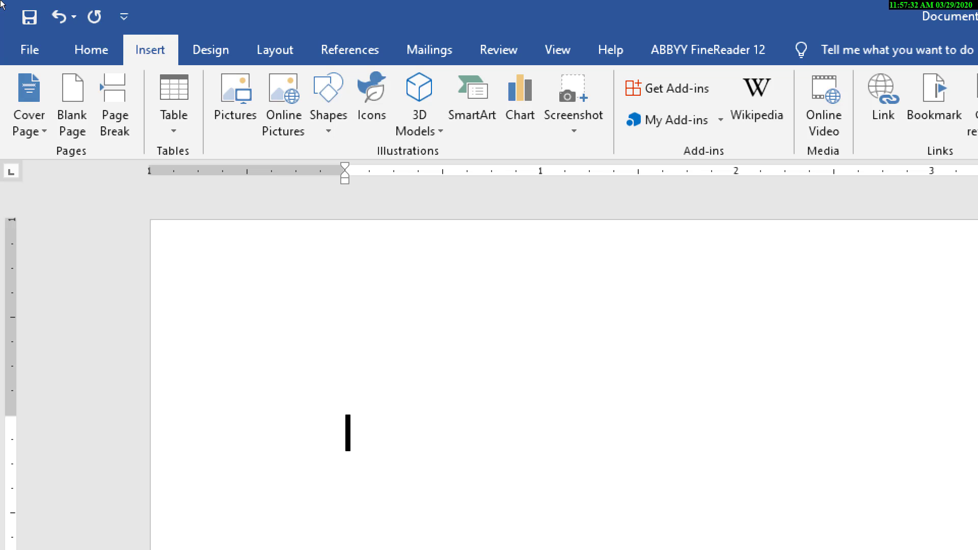
Open the Insert Table dialog from the Insert ribbon's Table menu
left_click(91, 49)
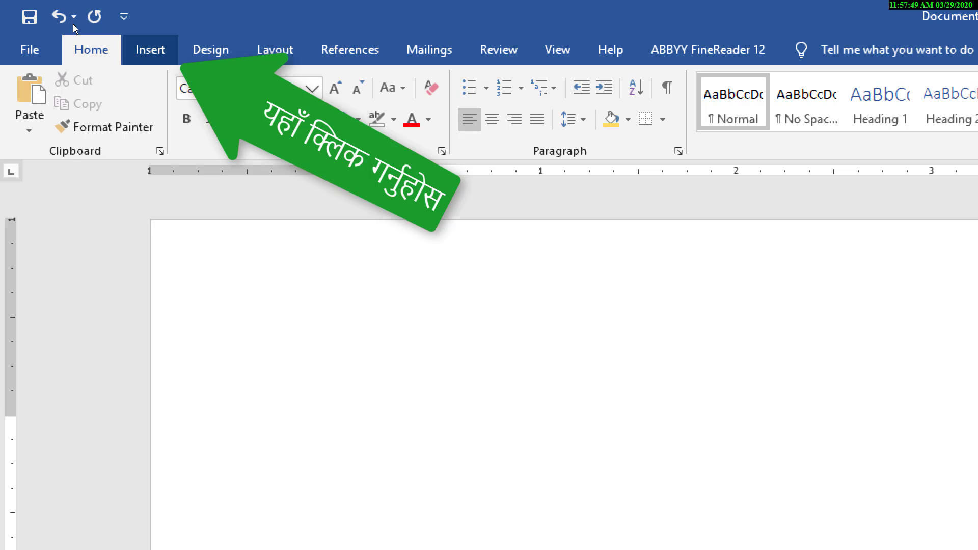
key("alt+n")
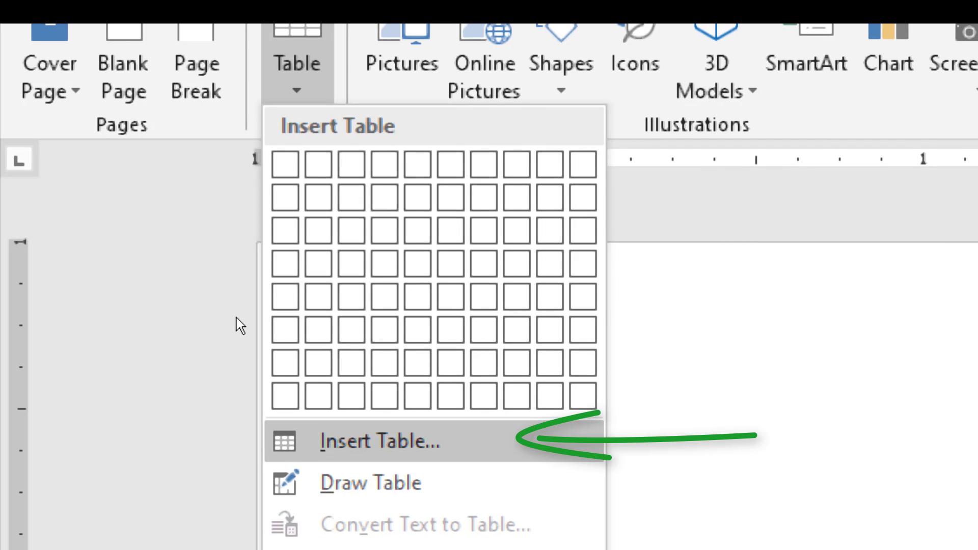
left_click(236, 318)
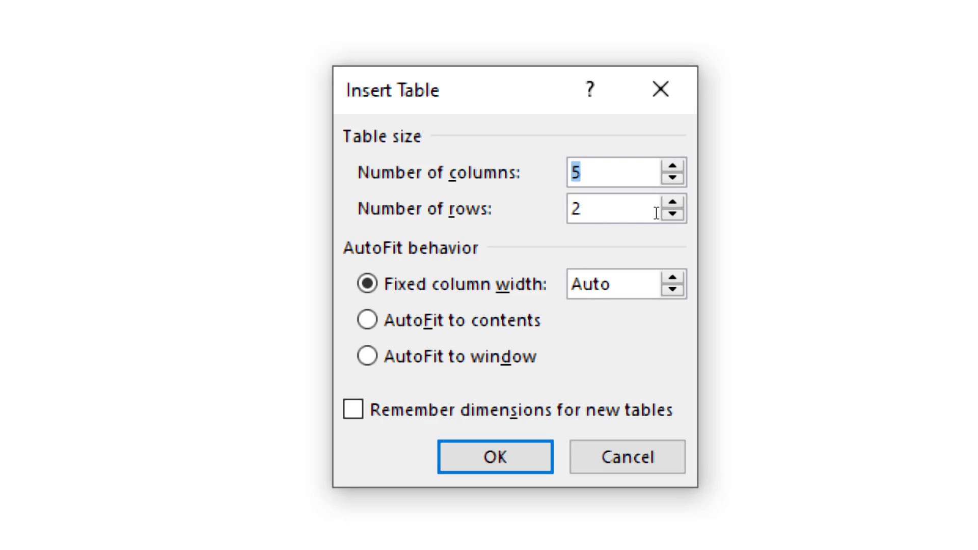
type("5")
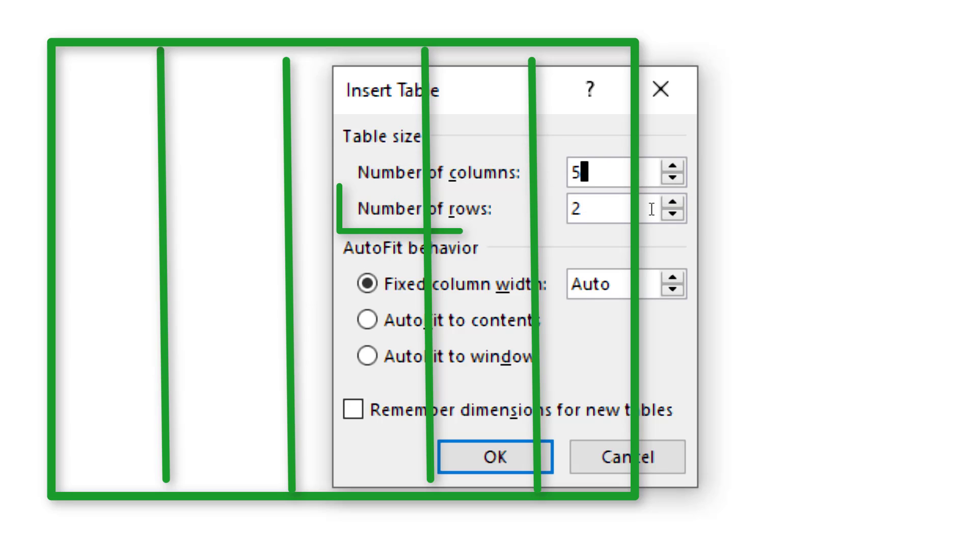
left_click(652, 209)
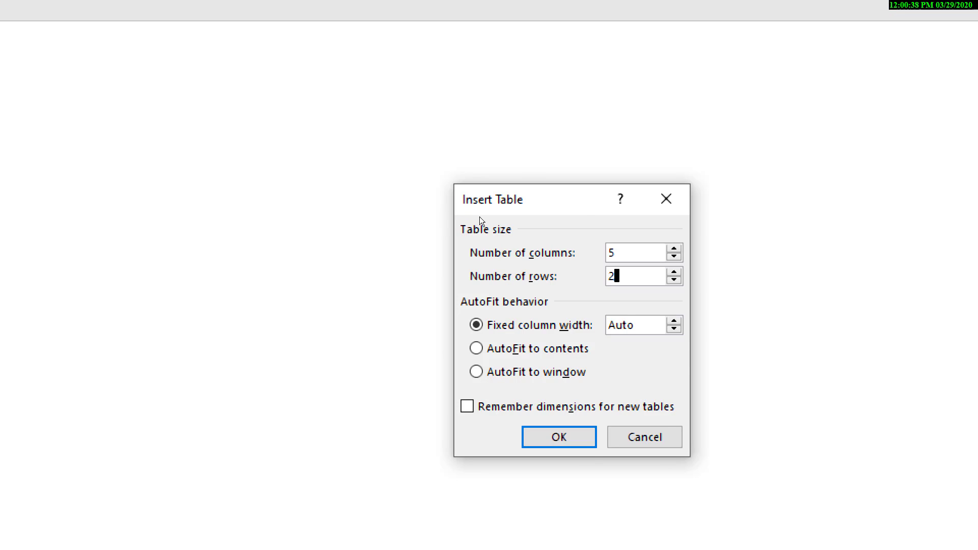
Change the column count to 3, choose AutoFit to contents, and insert the 3-by-2 table
key("shift+Tab")
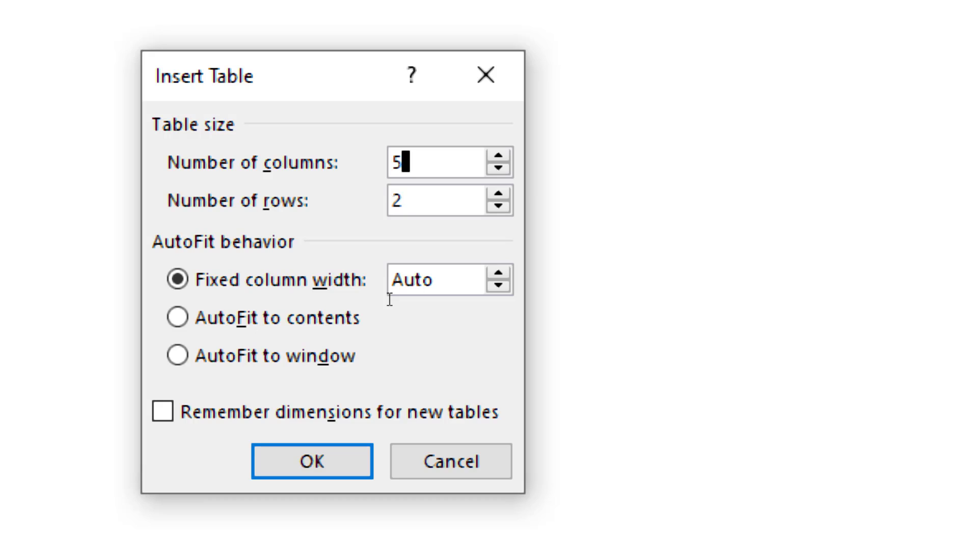
key("BackSpace")
type("3")
key("alt+f")
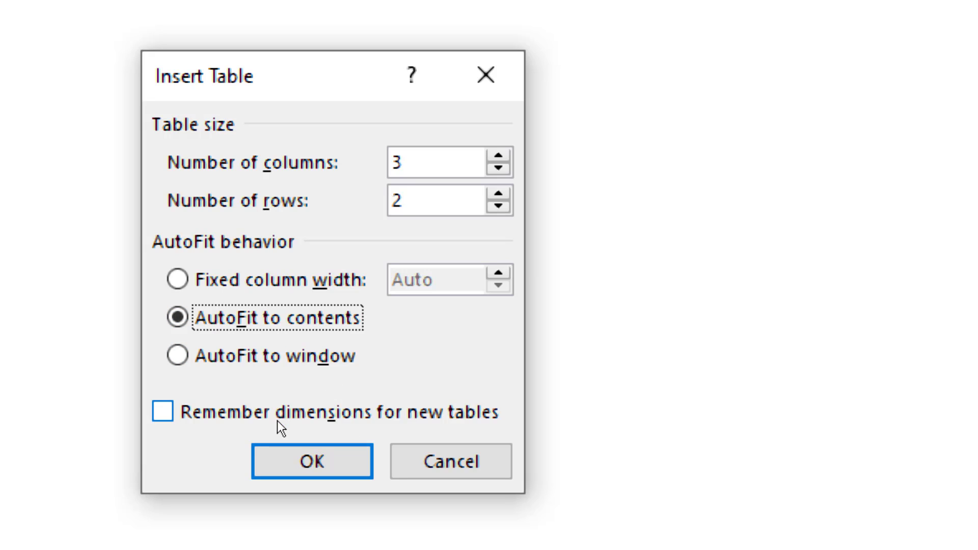
left_click(329, 446)
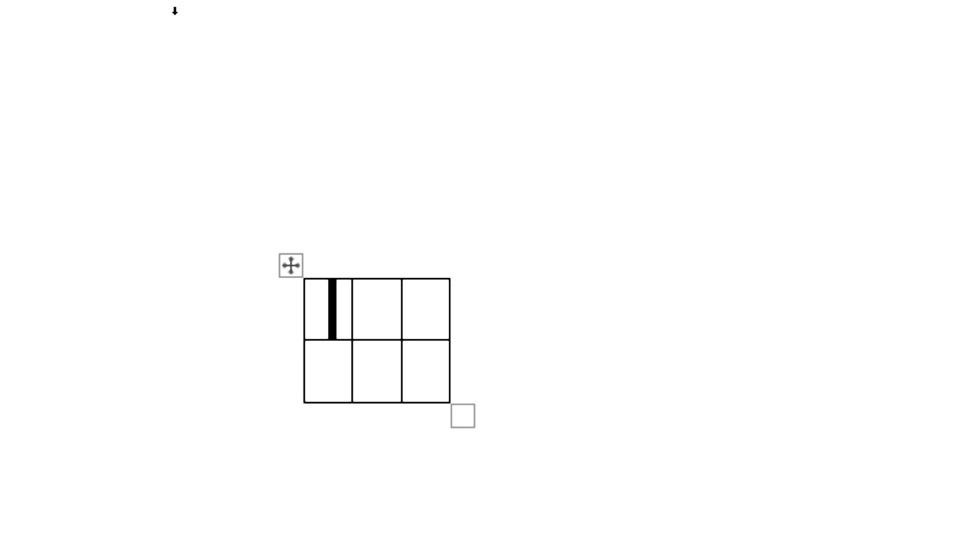
Type the headers S.n, Name of Tutorial and Channel across the first row
type("S.n")
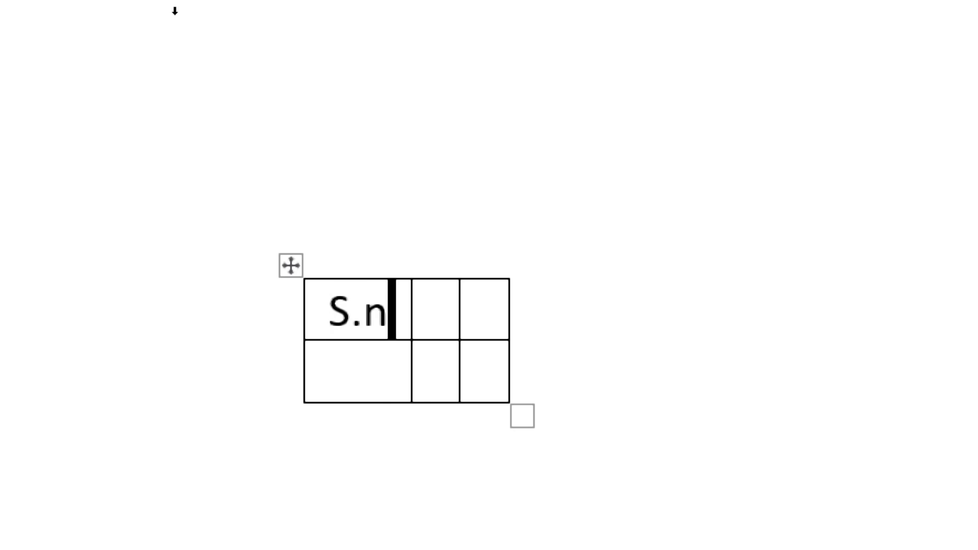
key("Tab")
type("Name of Tuto")
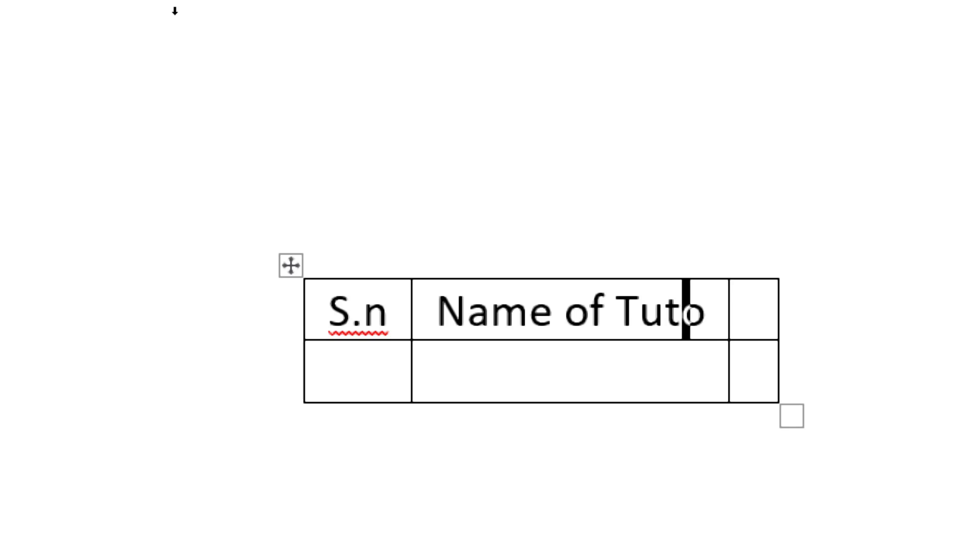
type("rial")
key("Tab")
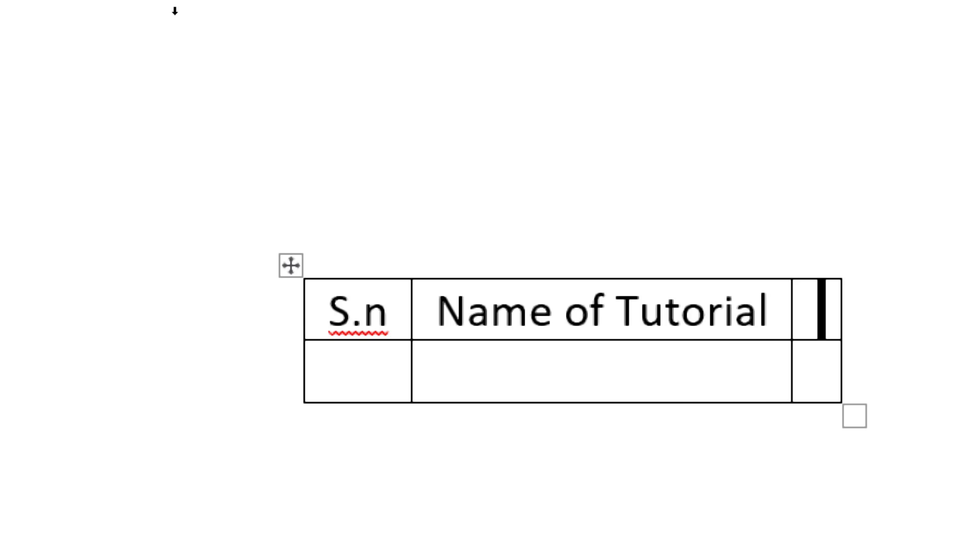
type("Channel")
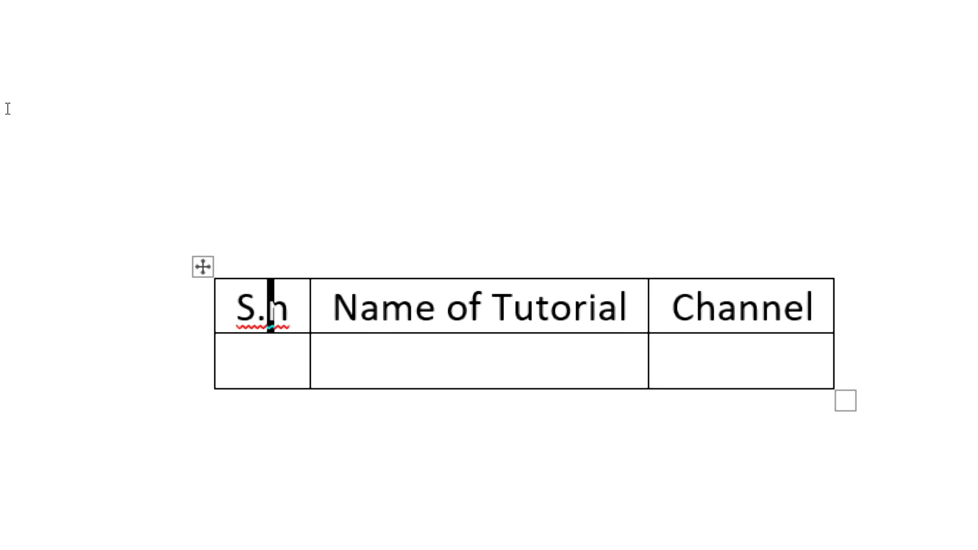
Add a third row to the table and enter 1. in the first cell of row 2
key("Tab")
key("Tab")
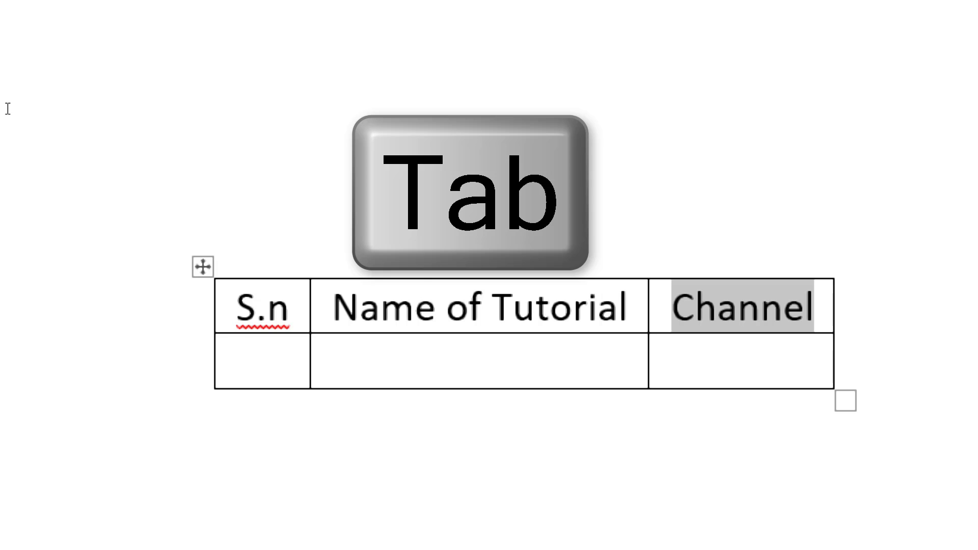
key("Tab")
key("Tab")
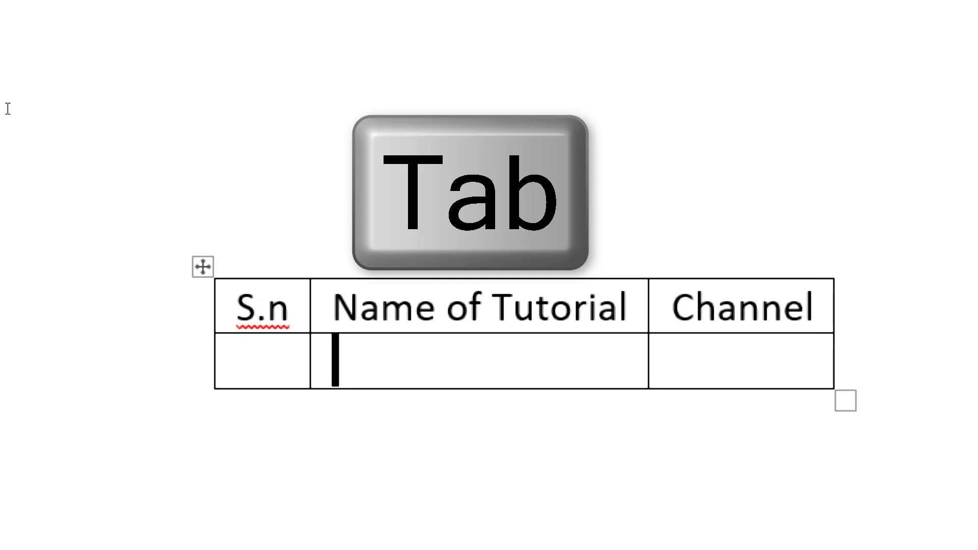
key("Tab")
key("Tab")
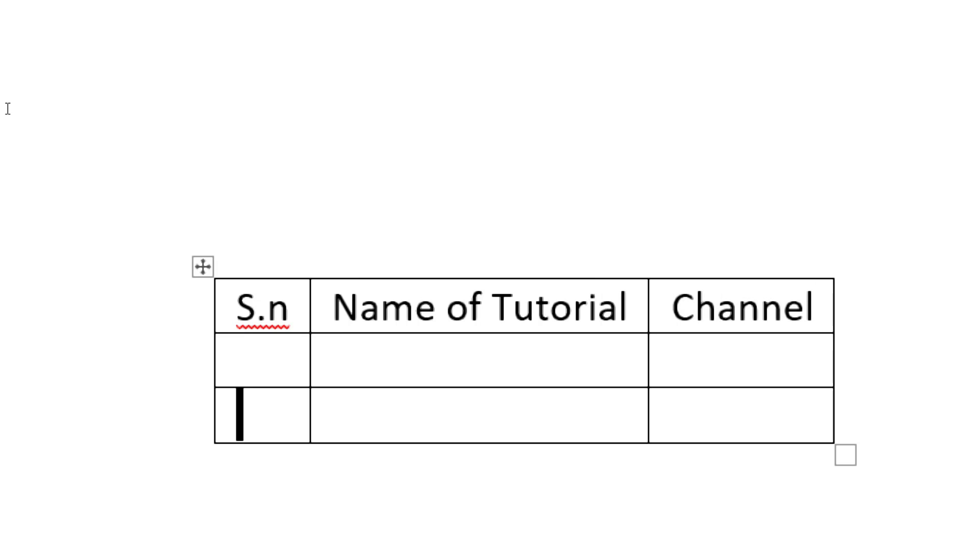
key("Up")
type("1")
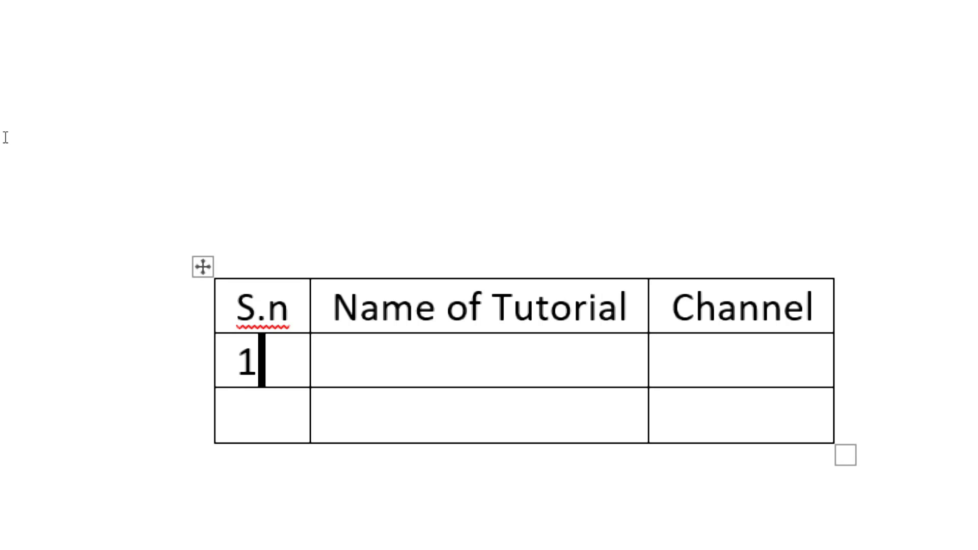
type(".")
key("Tab")
key("shift+Tab")
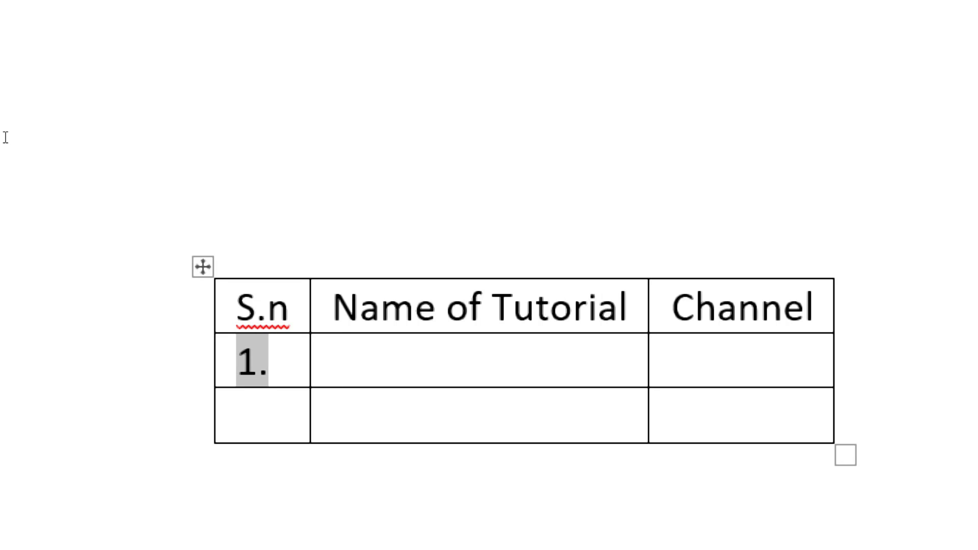
key("BackSpace")
type("1.")
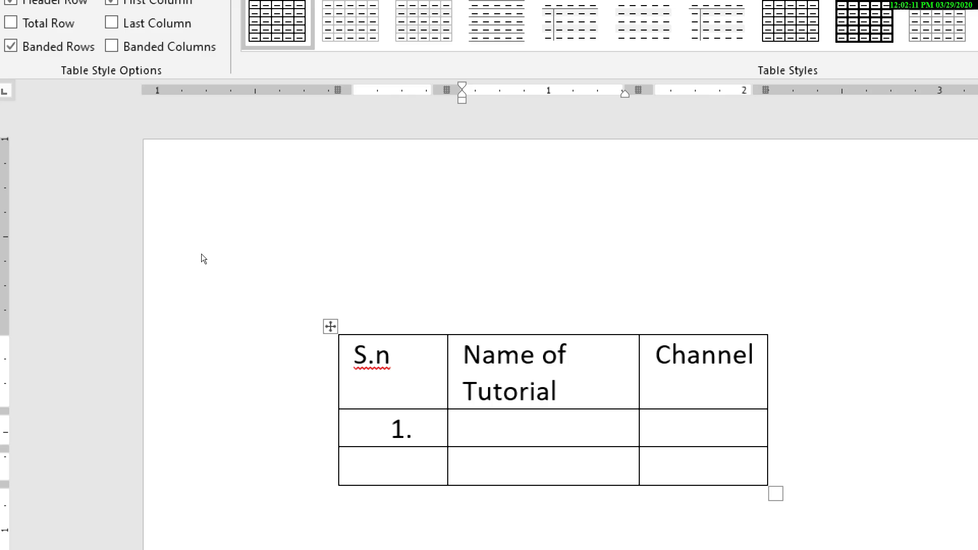
Left-align the 1. cell, narrow S.n, and widen Name of Tutorial so its header fits one line
key("ctrl+l")
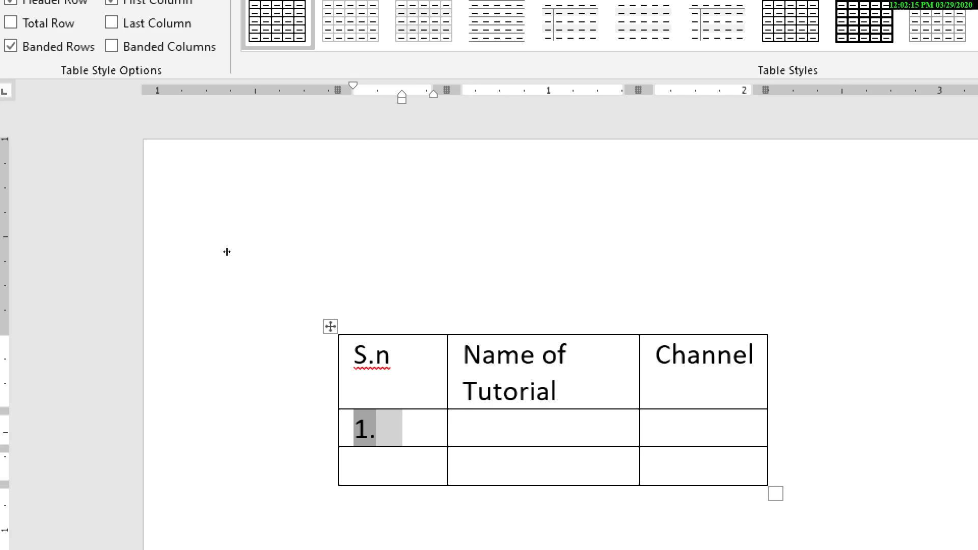
left_click(227, 252)
left_click_drag(224, 249, 206, 247)
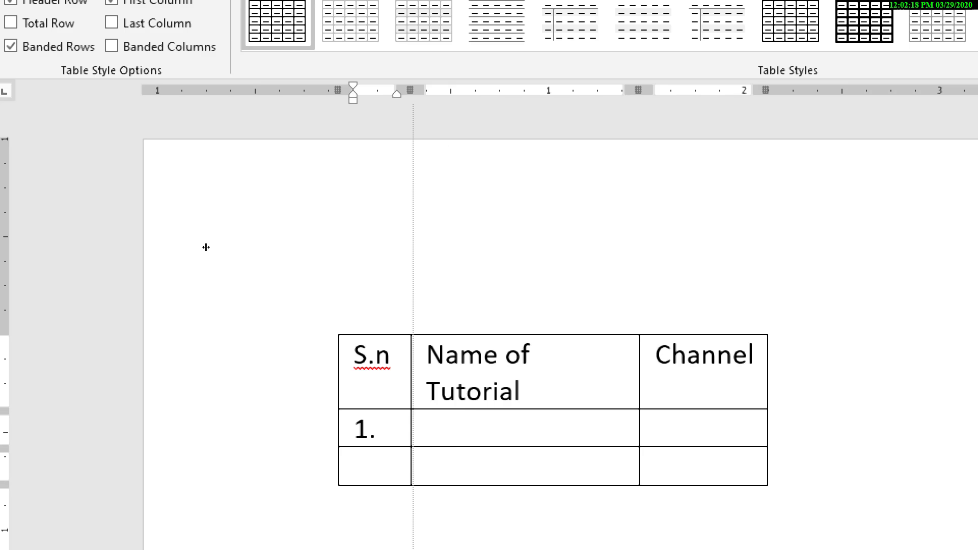
scroll(305, 183, "down", 2)
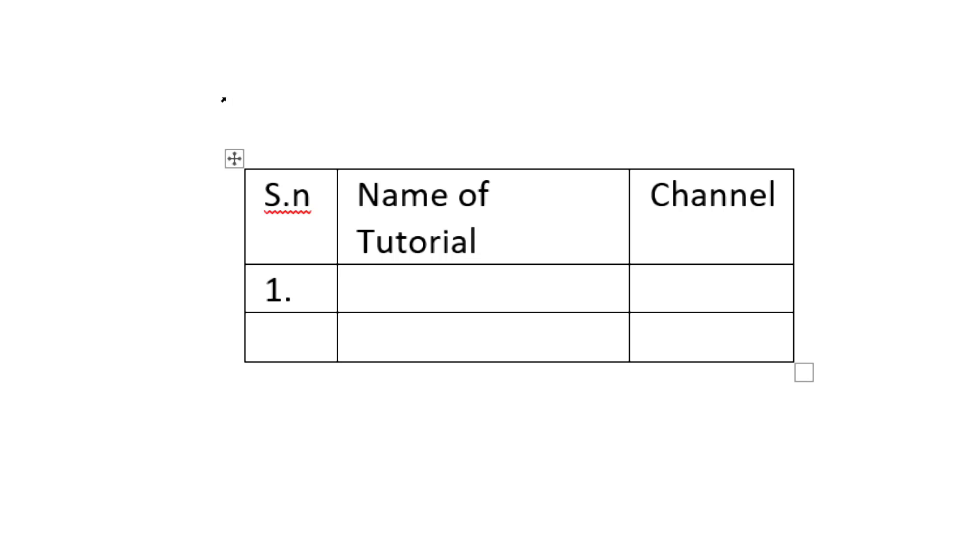
left_click_drag(225, 97, 255, 102)
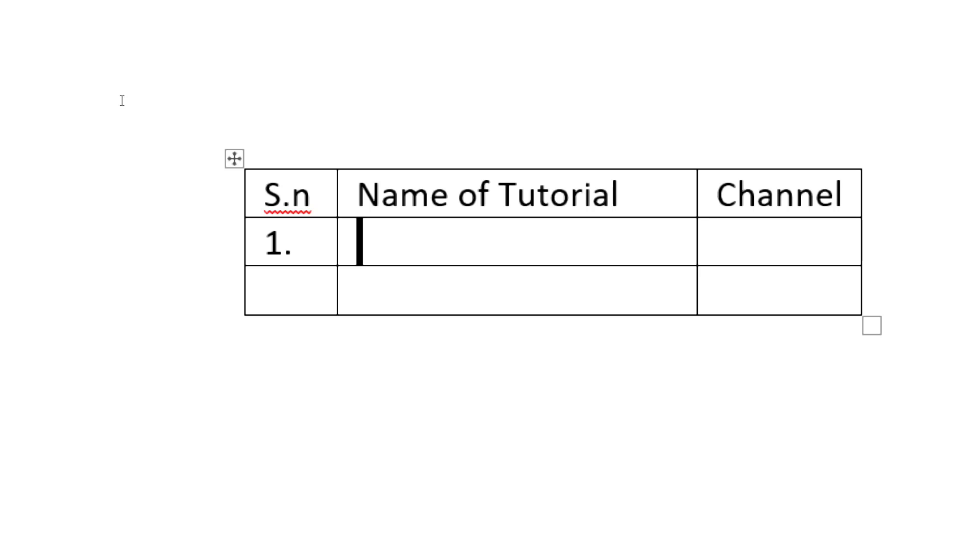
Enter 'Basic Microsoft Office Word Tutorial' and 'Salambu Designer' in the first data row
type("Basic Microsoft Office W")
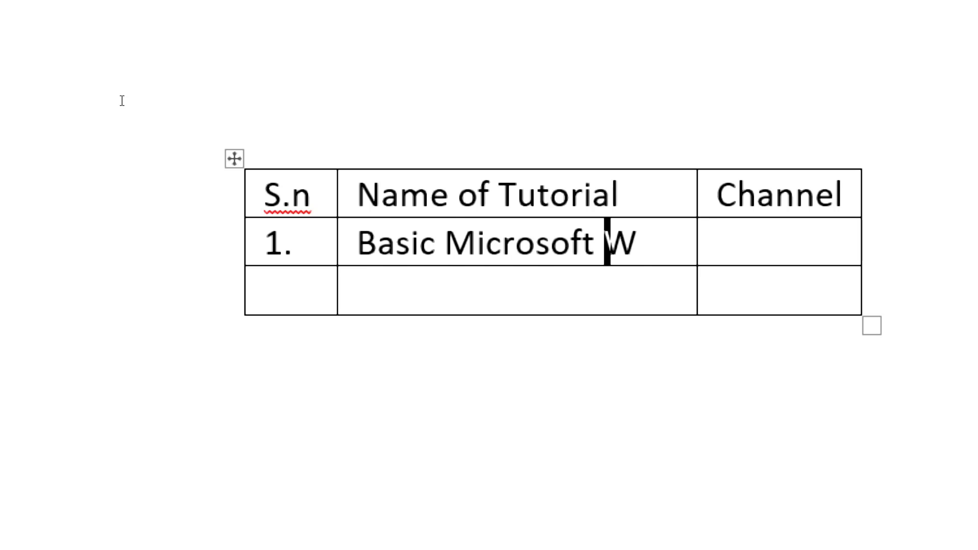
key("BackSpace")
type("Office Word Tutorial")
key("Tab")
type("Salambu")
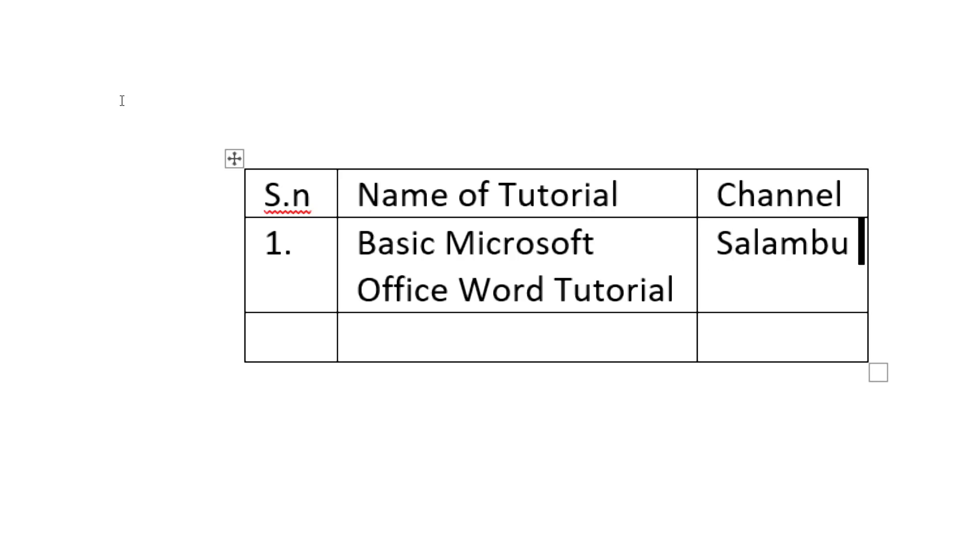
type(" Designer")
Copy the tutorial title into the Name of Tutorial cell of the row below
key("Tab")
key("Tab")
key("Up")
key("shift+Down")
key("shift+Down")
key("shift+Up")
key("shift+End")
key("ctrl+c")
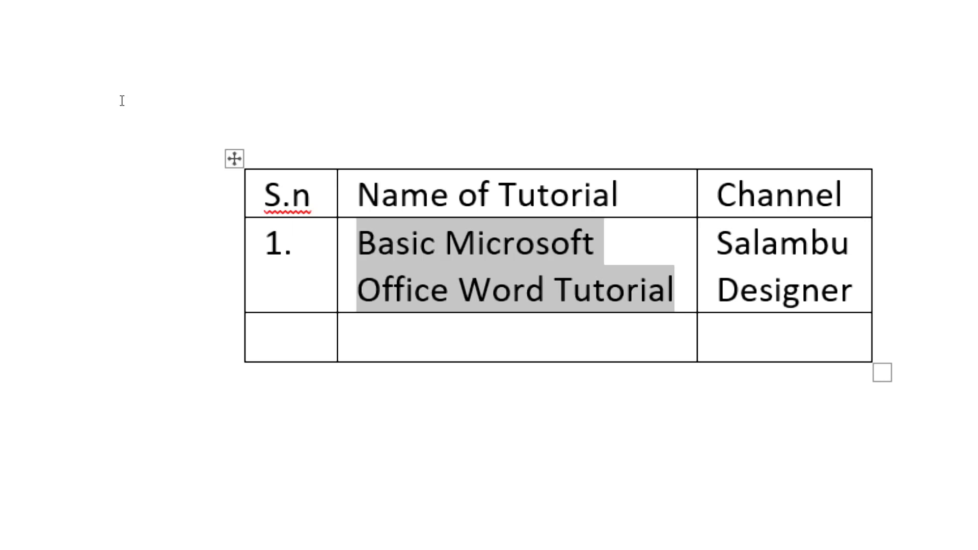
key("Down")
key("ctrl+v")
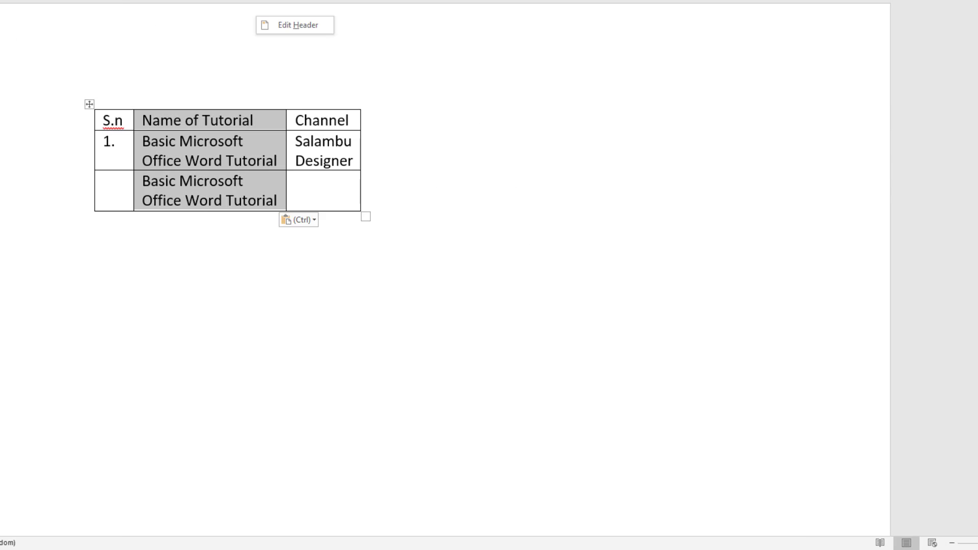
Widen the Name of Tutorial and Channel columns, then select the whole table
right_click(230, 144)
key("Escape")
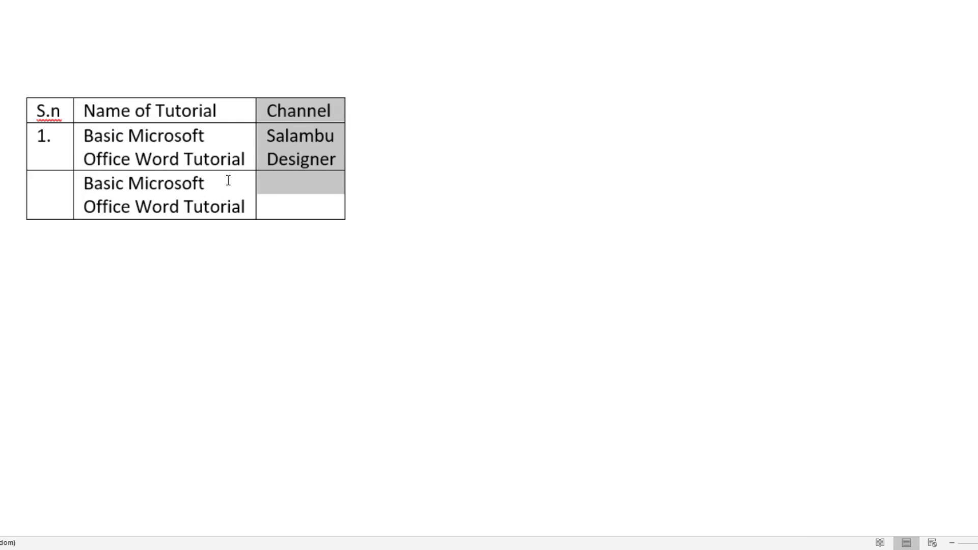
left_click_drag(285, 189, 313, 191)
left_click_drag(386, 215, 513, 215)
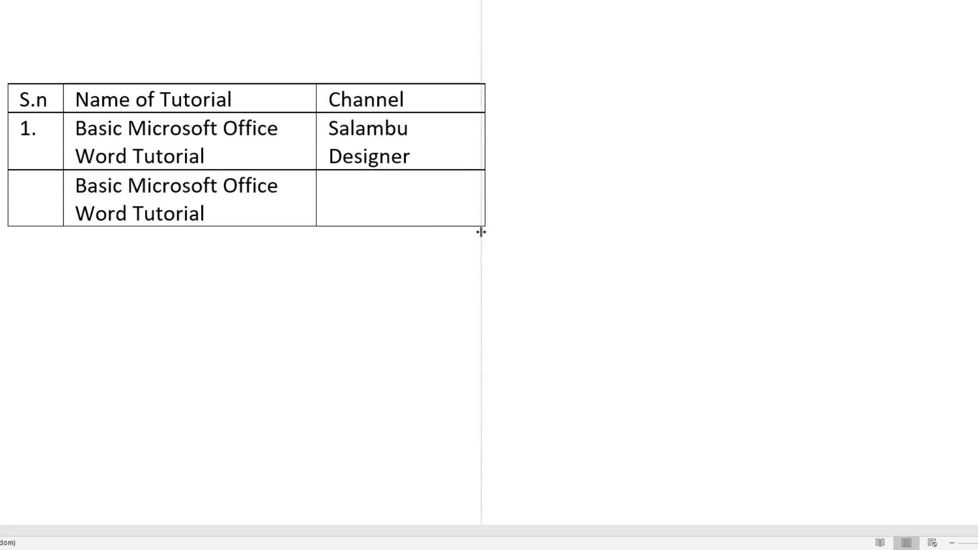
left_click(238, 289)
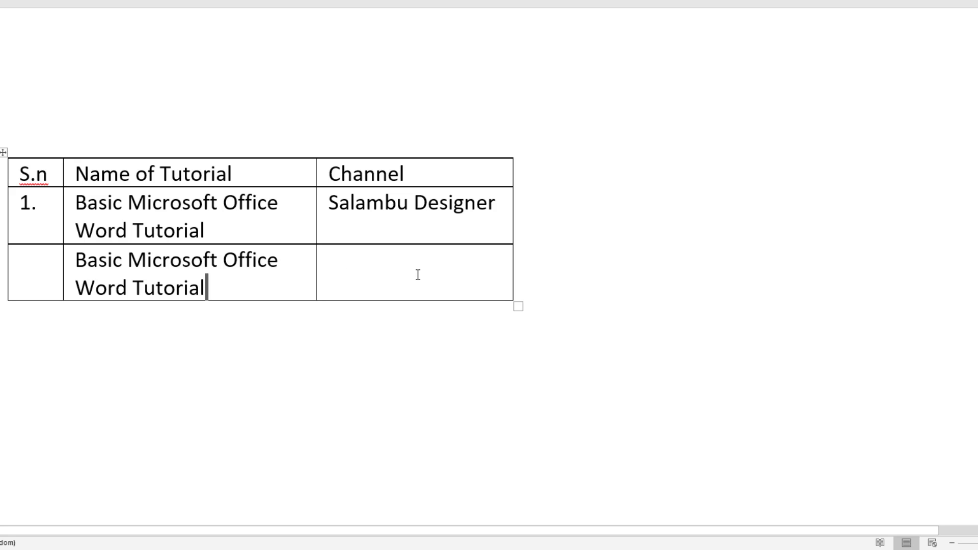
left_click_drag(369, 249, 163, 208)
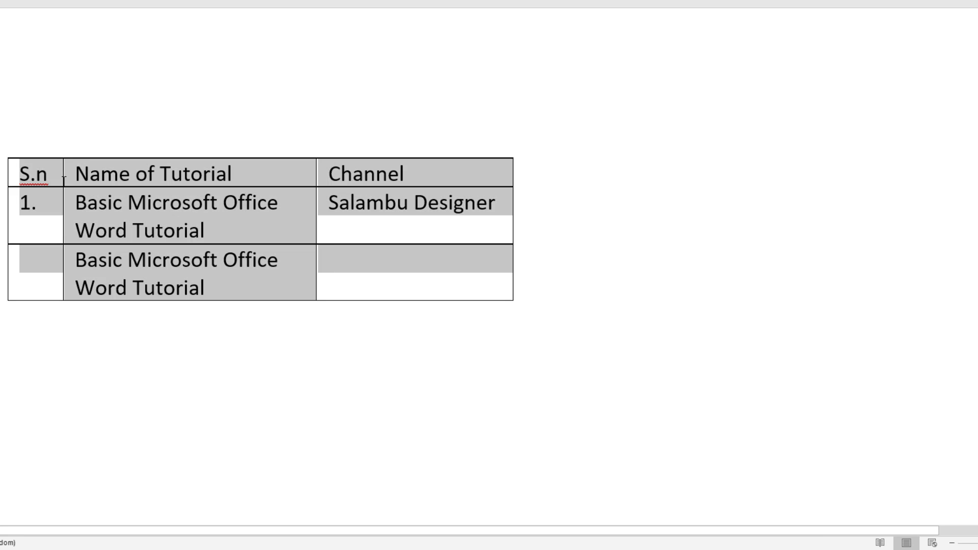
left_click_drag(101, 189, 64, 178)
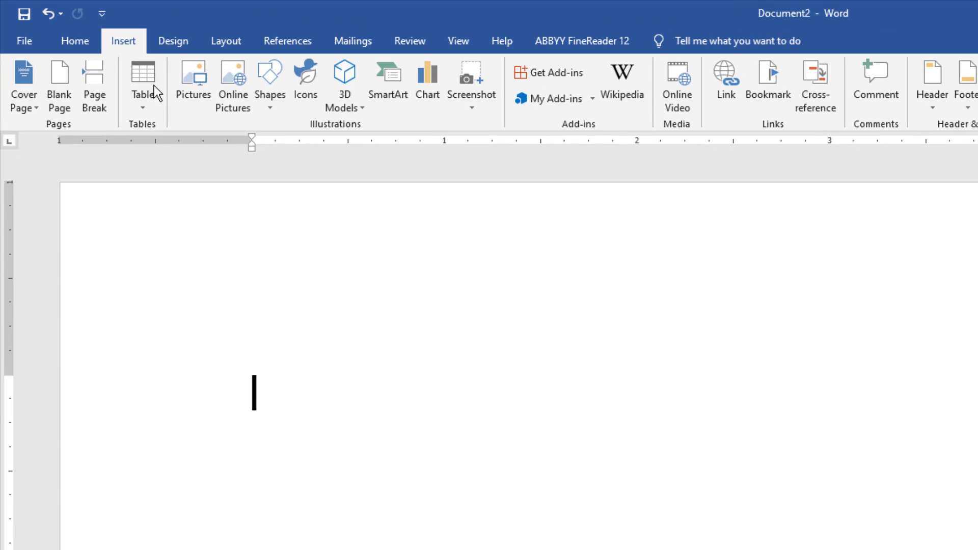
Insert a new 3-column, 2-row table with AutoFit to window
left_click(145, 84)
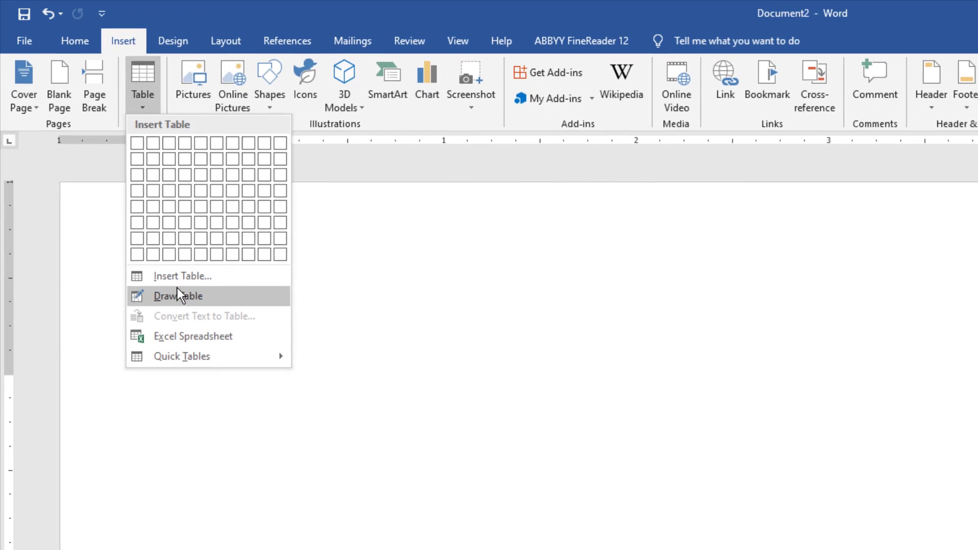
left_click(168, 277)
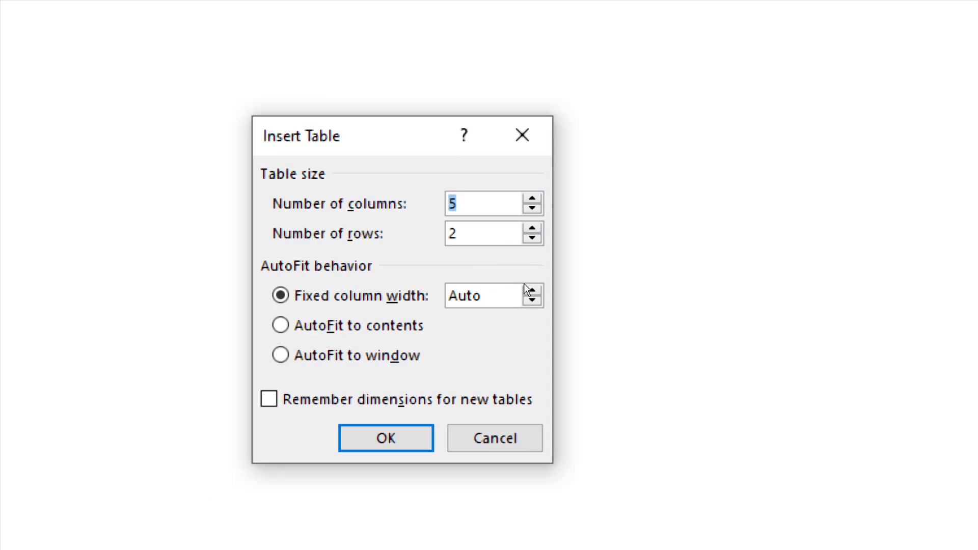
key("Right")
key("BackSpace")
type("3")
key("Tab")
key("BackSpace")
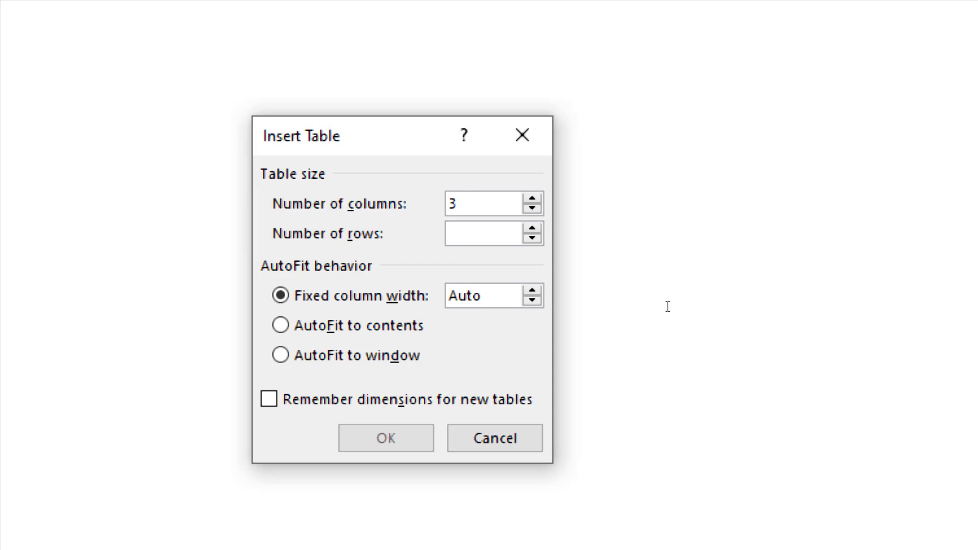
type("2")
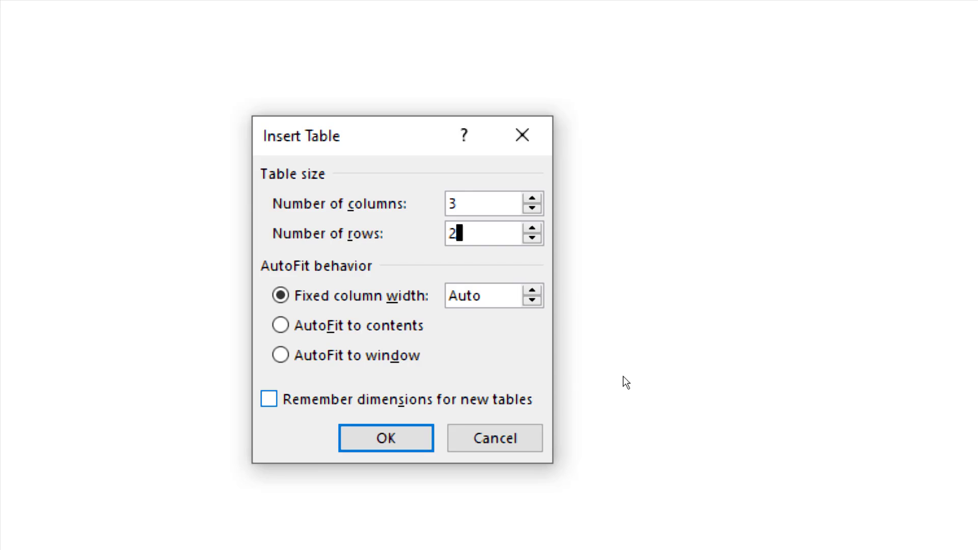
key("alt+f")
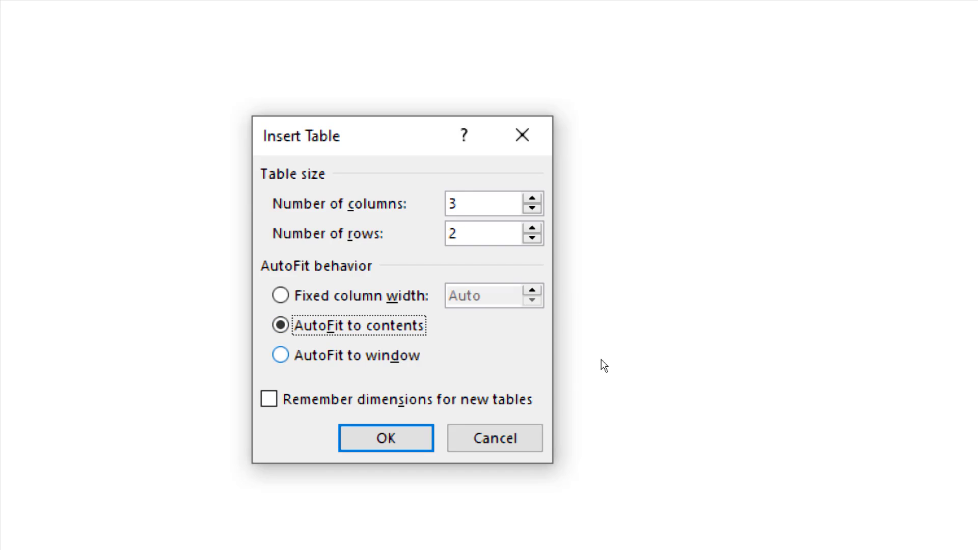
key("alt+d")
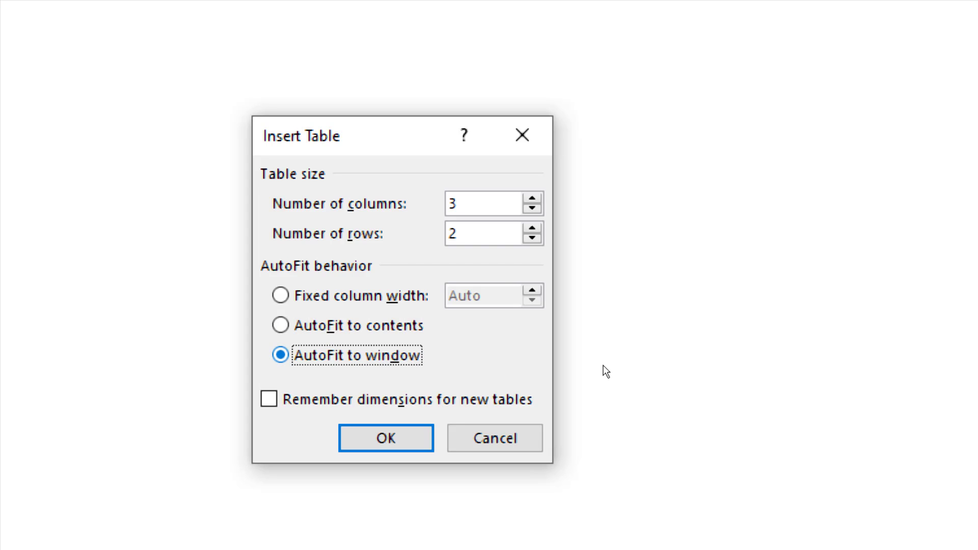
key("Return")
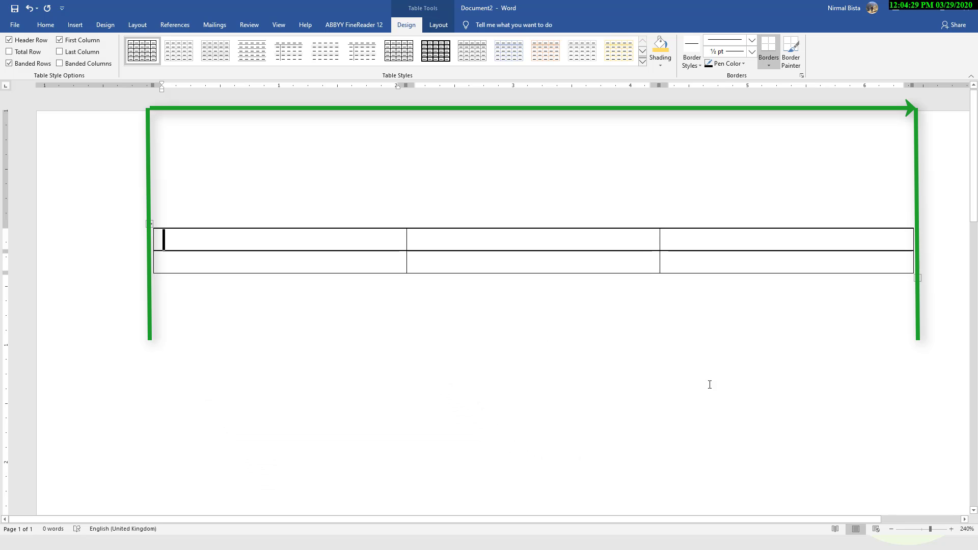
Drag the S.n column border left twice so Name of Tutorial widens and titles fit one line
right_click(745, 290)
left_click(902, 305)
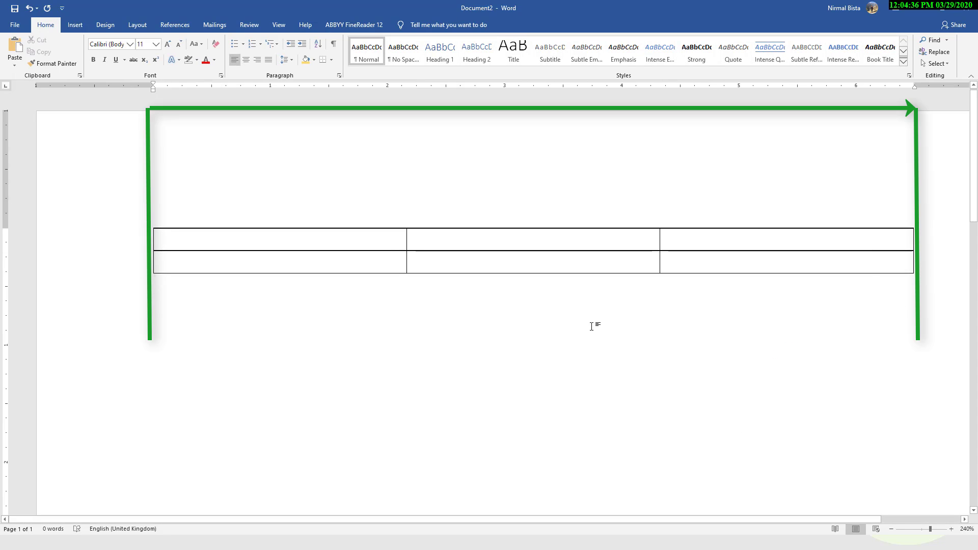
left_click(204, 241)
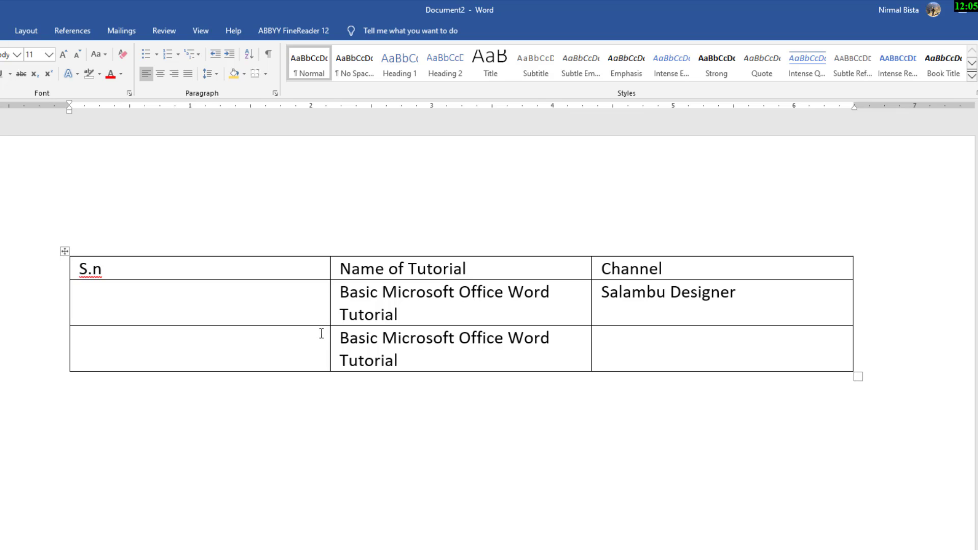
left_click_drag(330, 338, 181, 333)
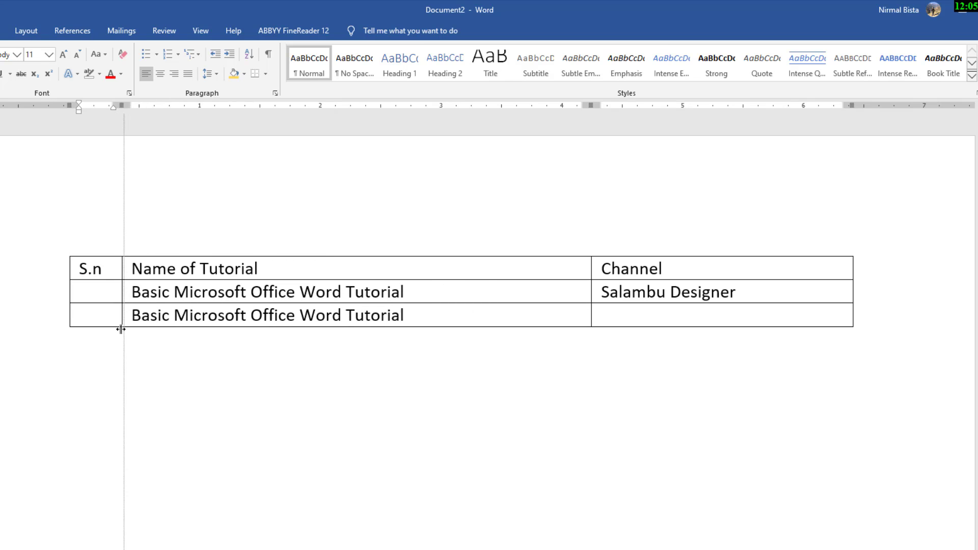
left_click_drag(181, 333, 122, 331)
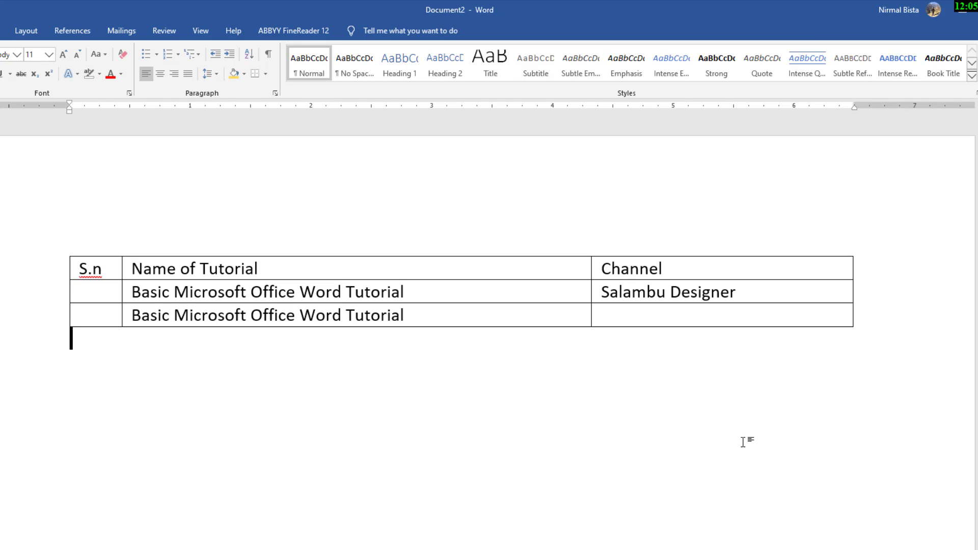
mouse_move(753, 304)
right_click(680, 402)
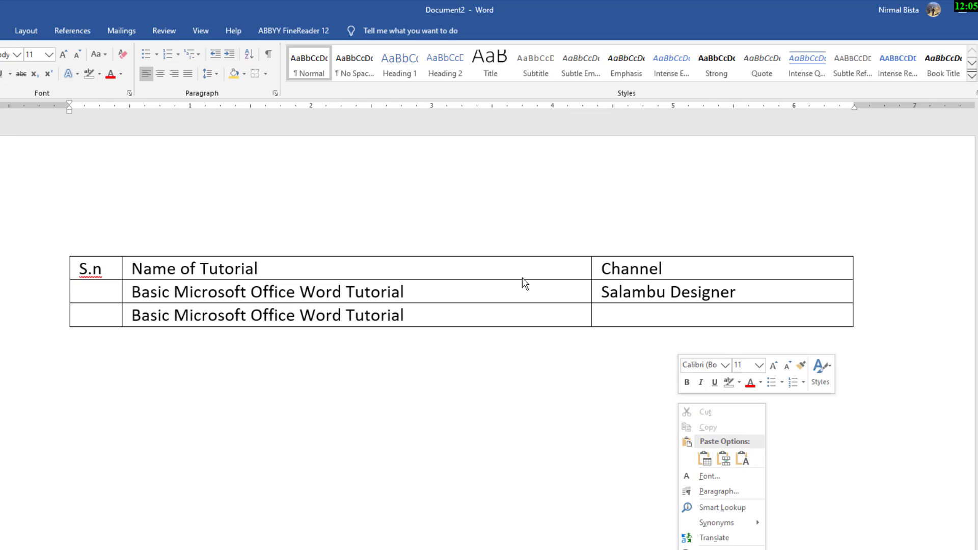
left_click(618, 309)
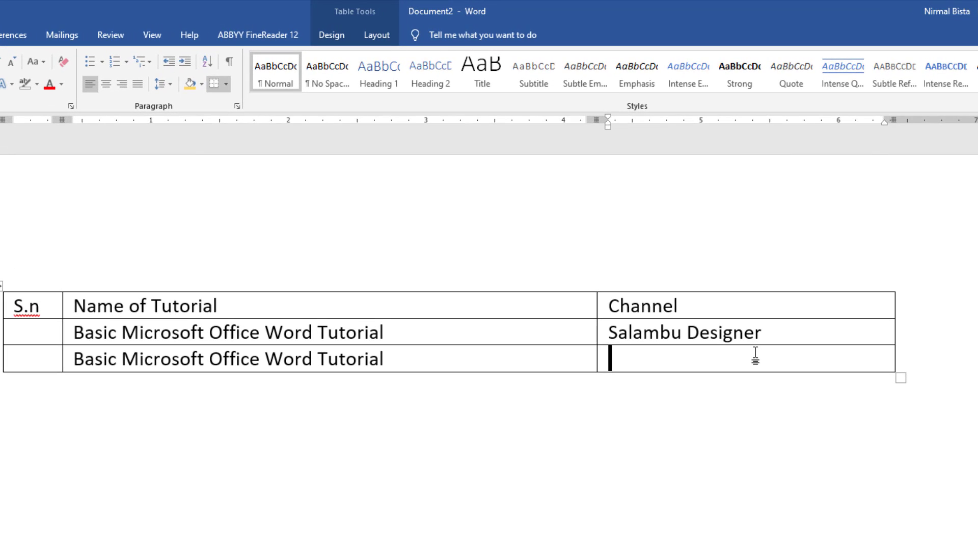
Add a row reading 4, Another Item, Solo Traveler, plus a new row after it
key("Tab")
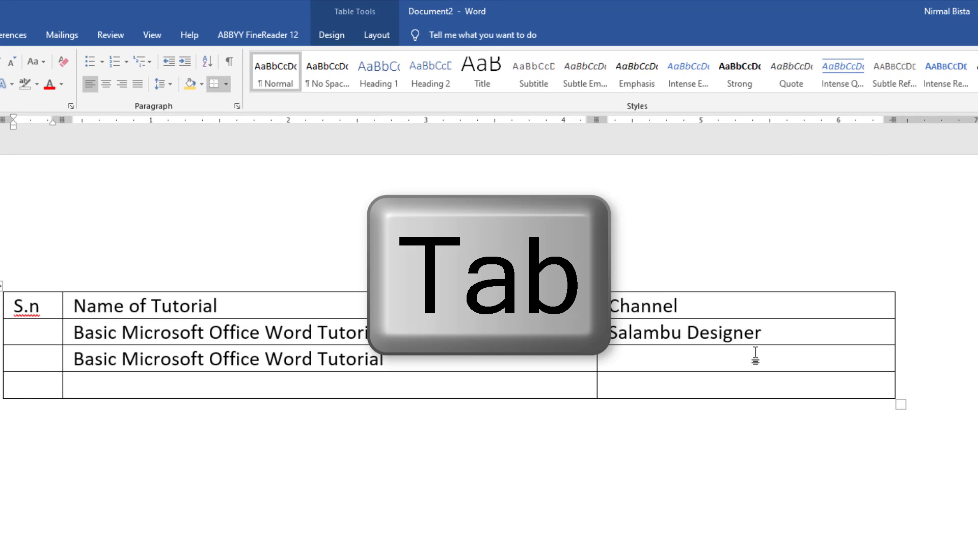
key("Tab")
key("Tab")
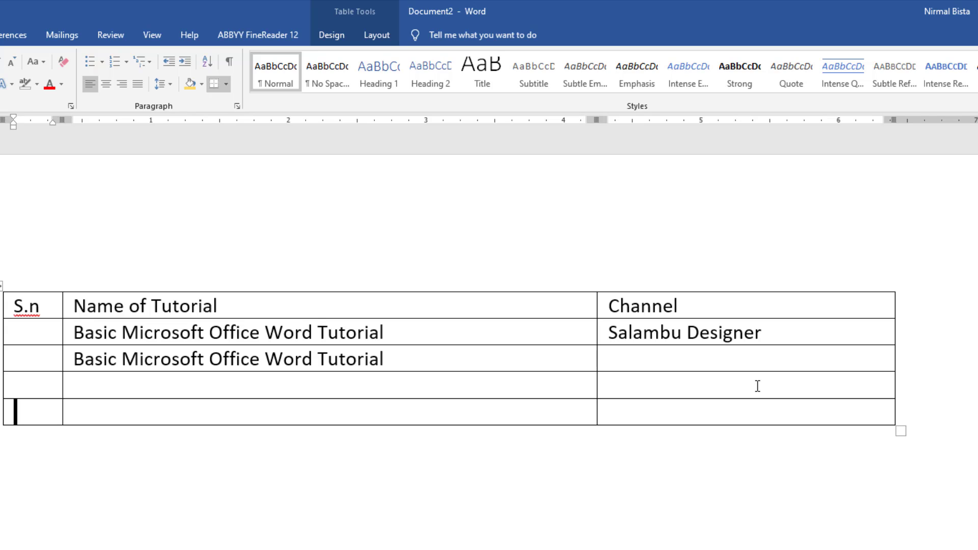
type("3")
key("BackSpace")
type("4")
key("Tab")
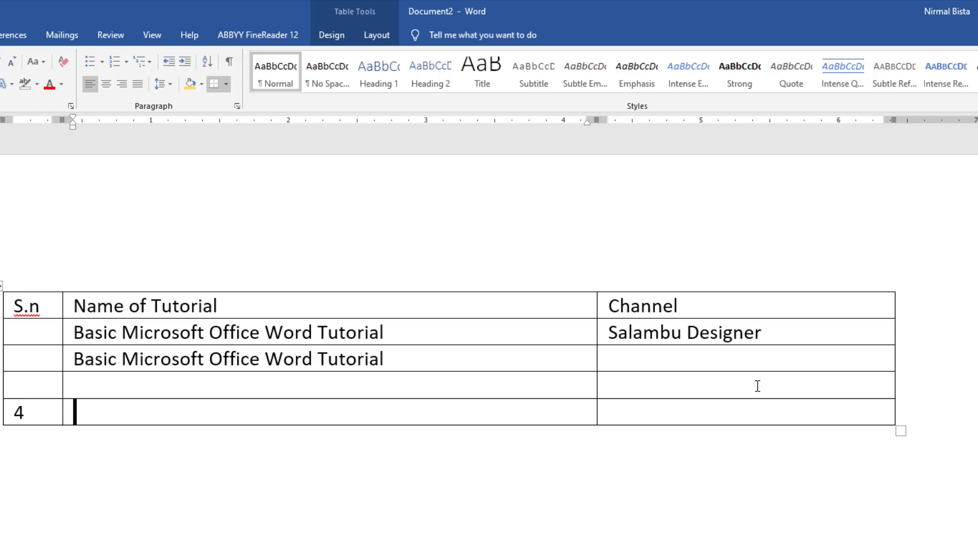
type("Another Item")
key("Tab")
type("Solo Traveler")
key("Tab")
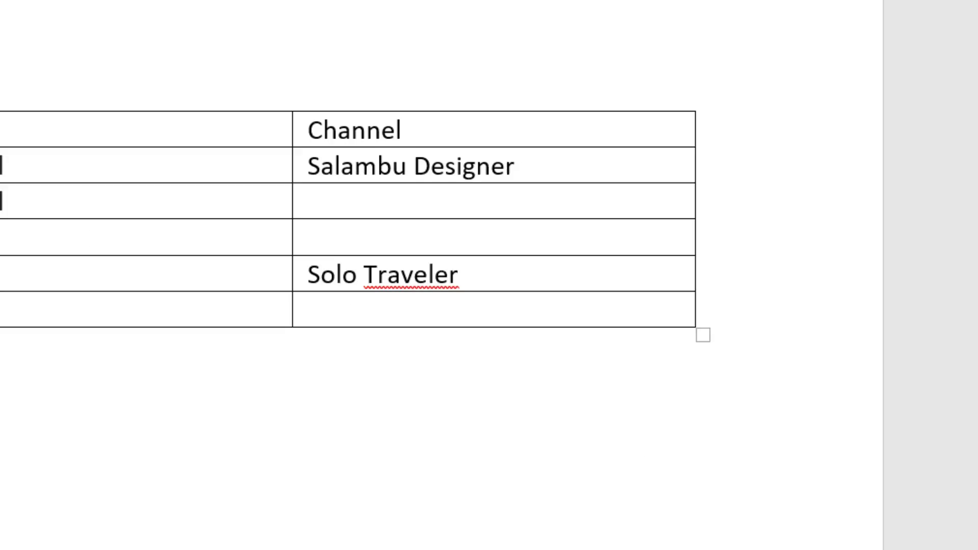
Append two more empty rows at the bottom of the table
right_click(792, 465)
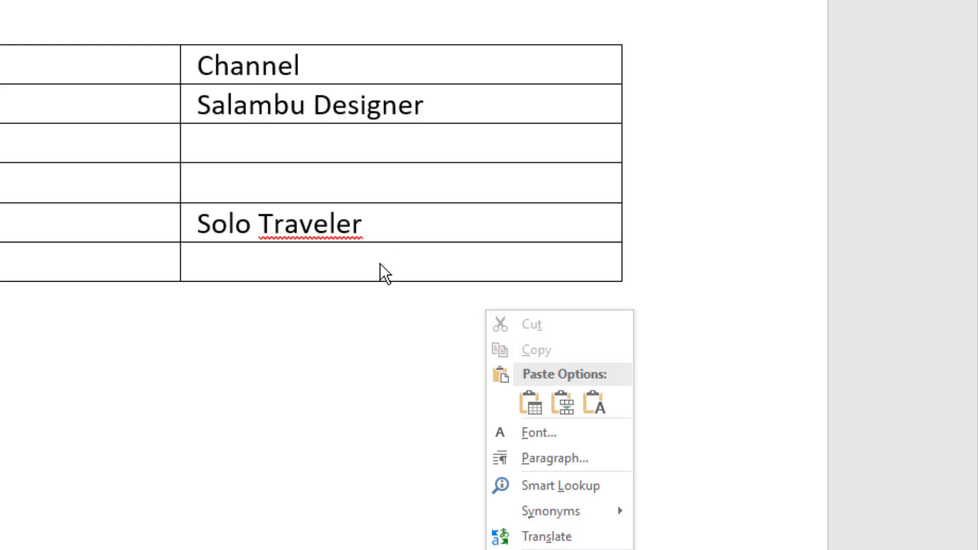
key("Escape")
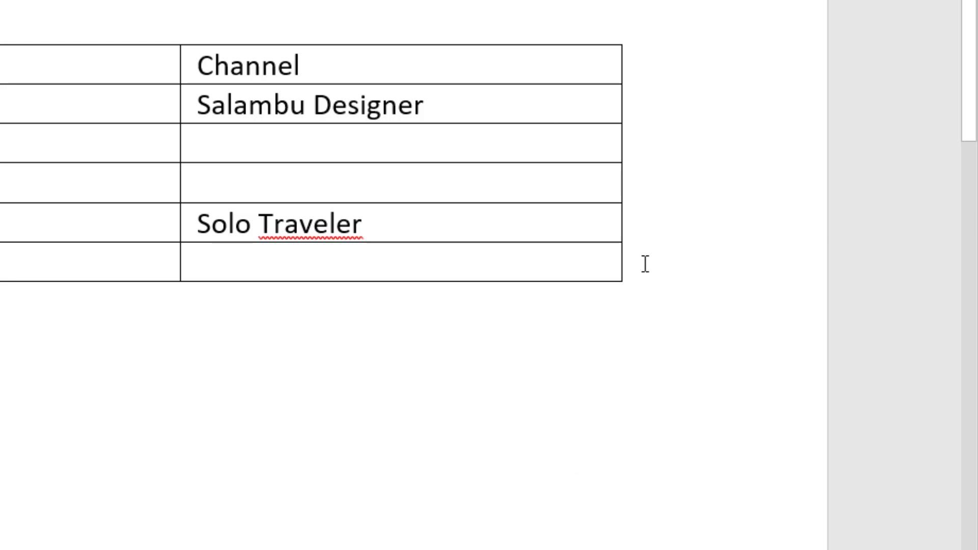
left_click(644, 264)
key("Return")
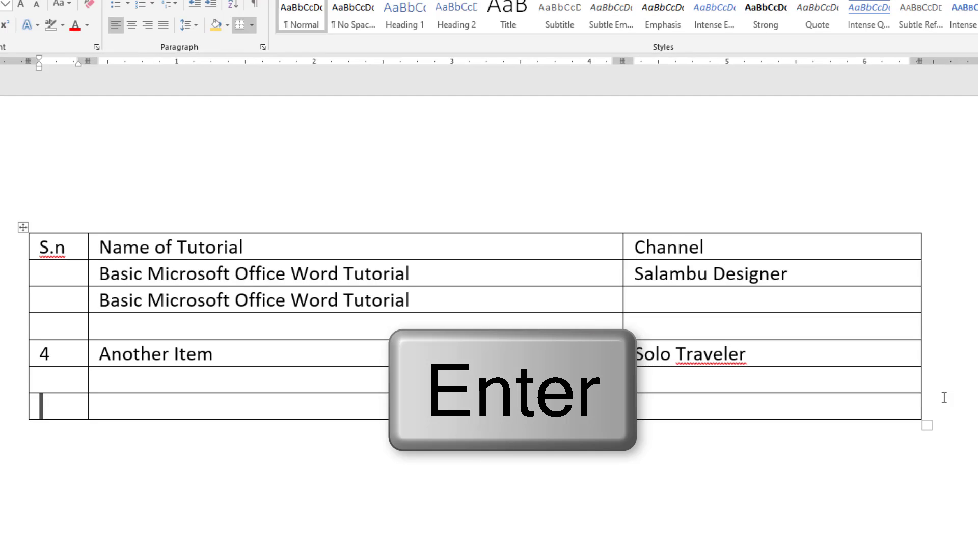
key("Return")
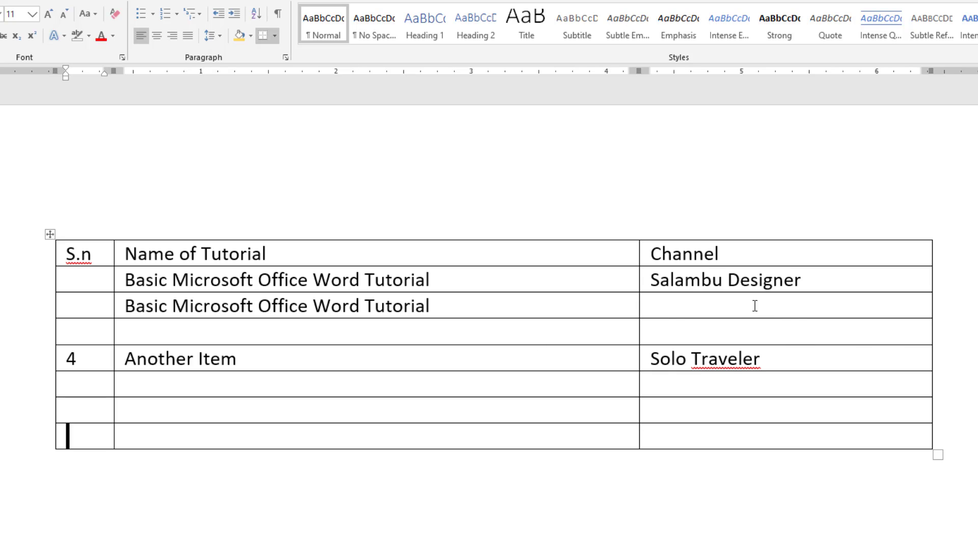
Insert an empty row directly below row 2, the first tutorial row
left_click(942, 278)
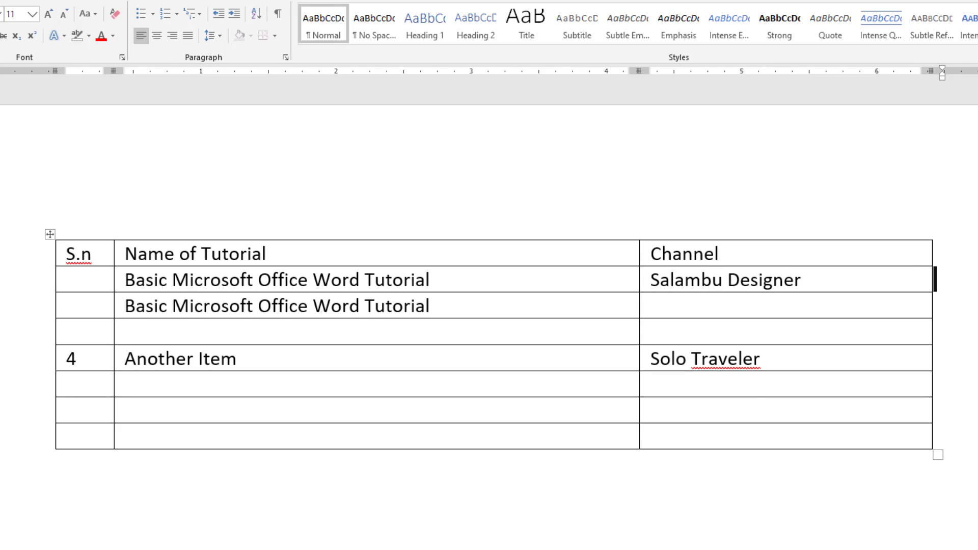
key("Return")
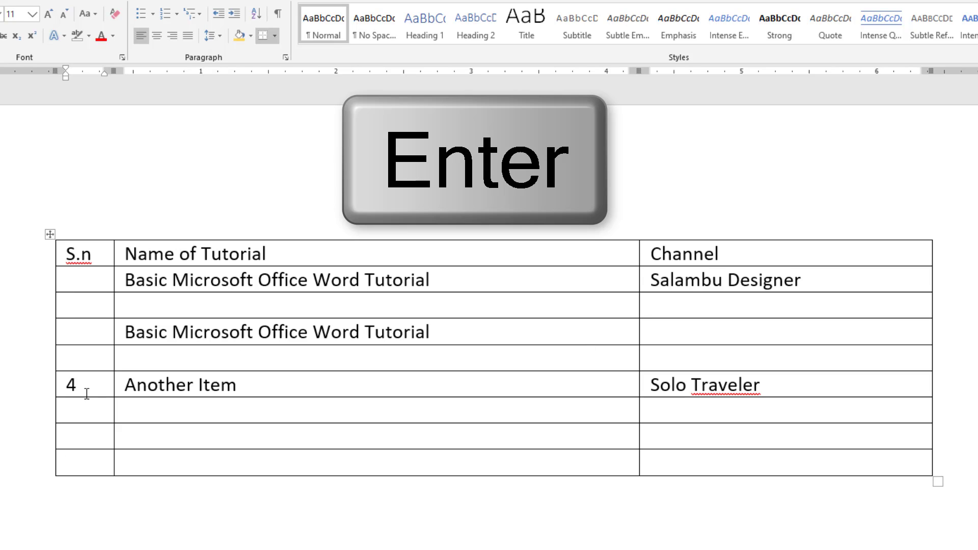
left_click(199, 310)
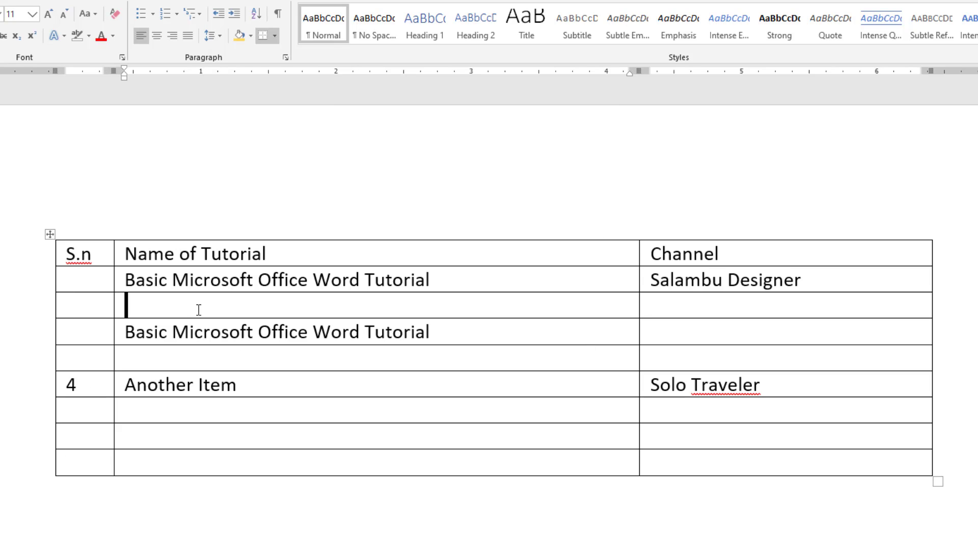
left_click(240, 543)
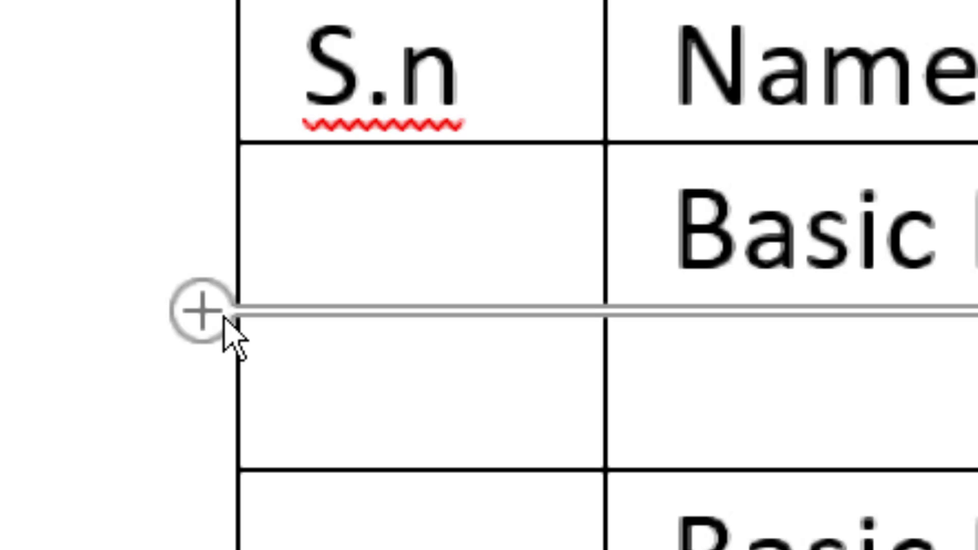
mouse_move(201, 311)
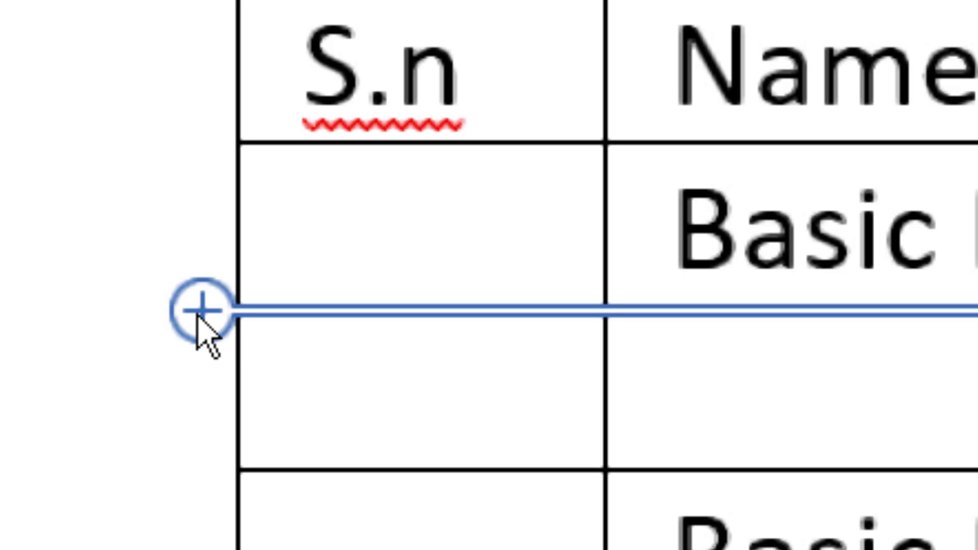
Insert an empty row below the first tutorial row and an empty column before Channel
left_click(72, 191)
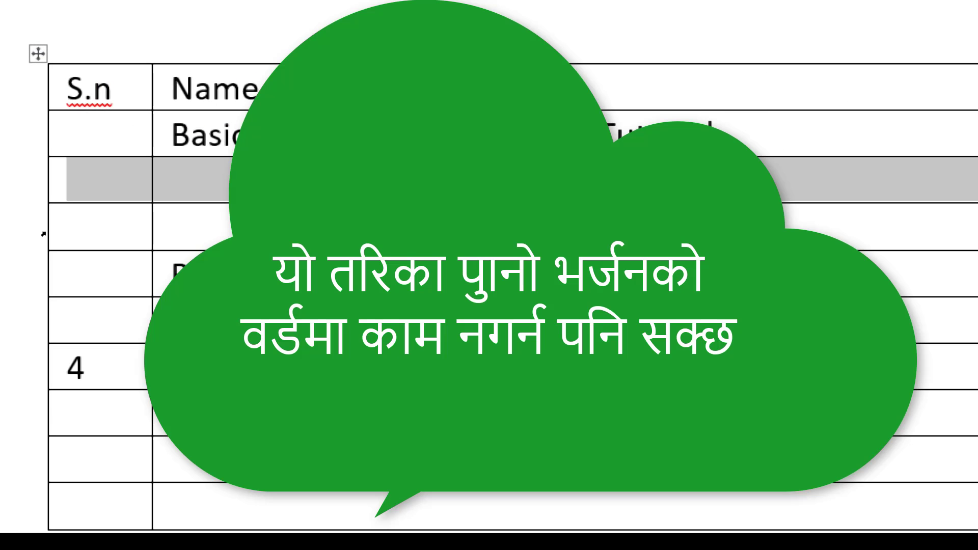
left_click(62, 220)
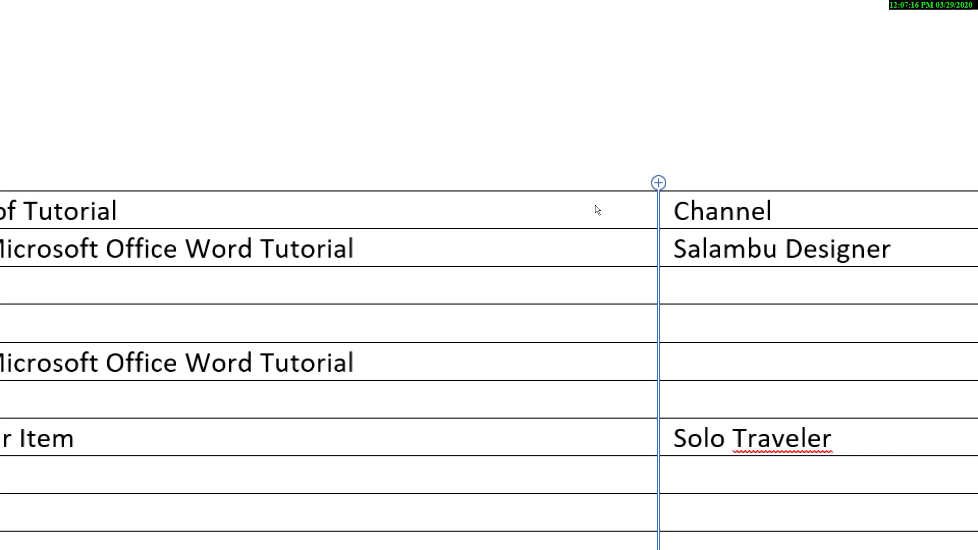
left_click(659, 182)
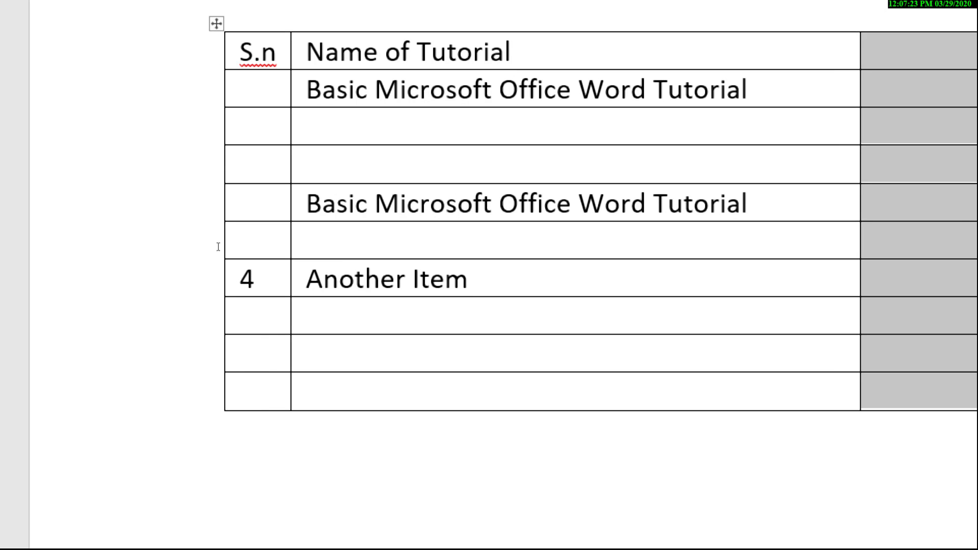
Type 'Above' in the empty Name of Tutorial cell above the second tutorial row
key("Left")
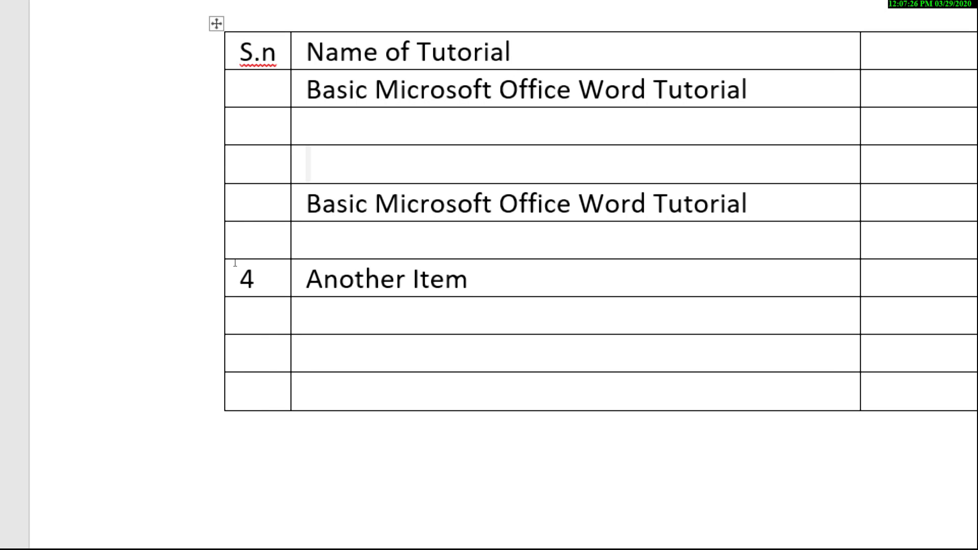
key("Down")
key("Up")
key("Down")
key("Up")
key("Down")
key("Up")
key("Down")
type("Above")
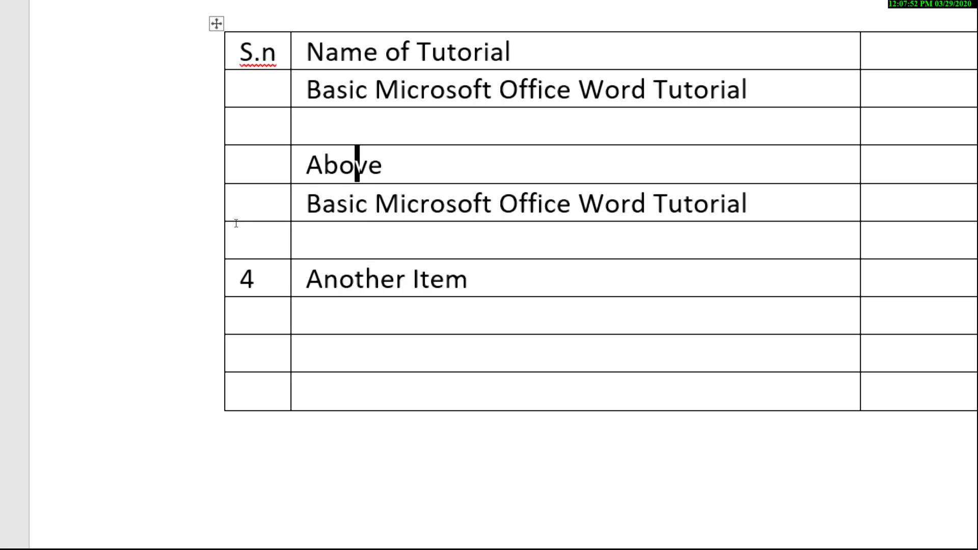
key("Down")
key("shift+F10")
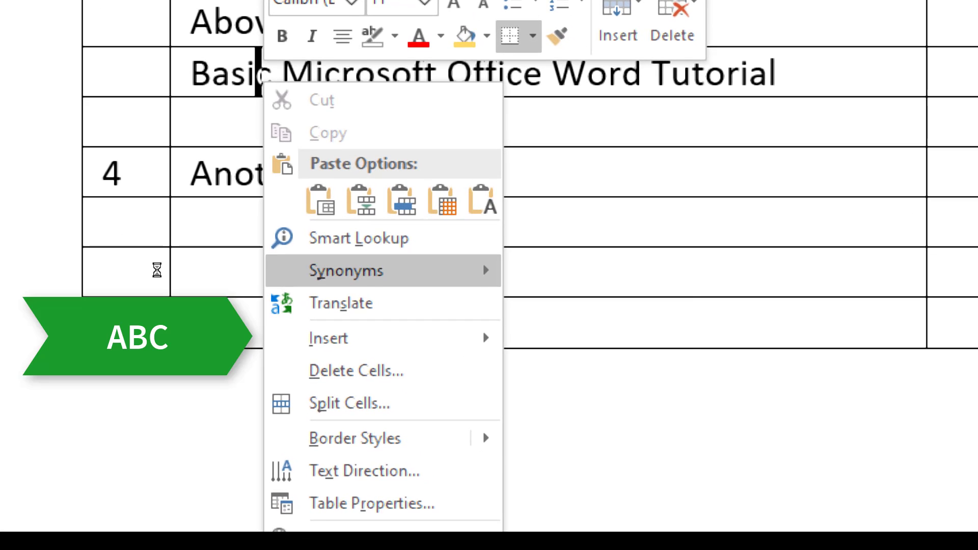
key("Down")
key("Down")
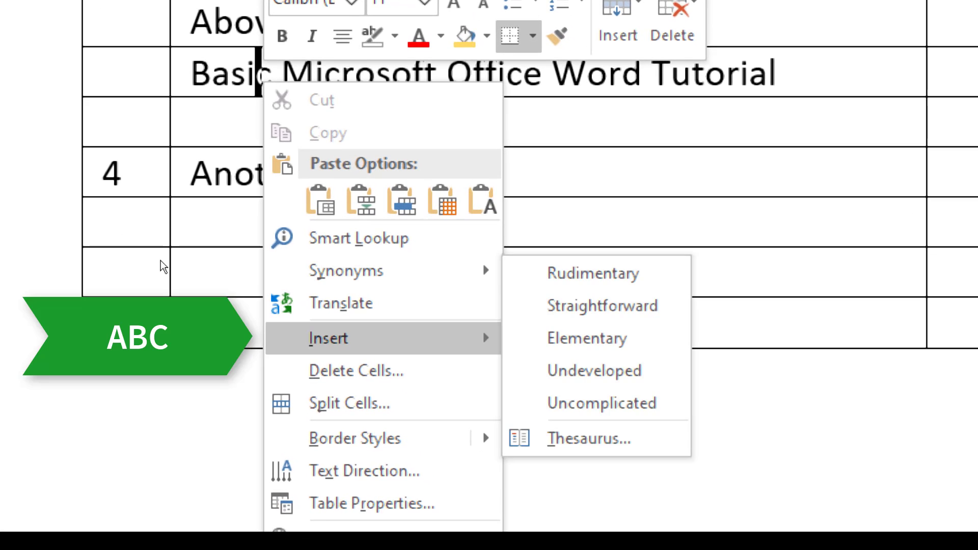
key("Right")
key("Down")
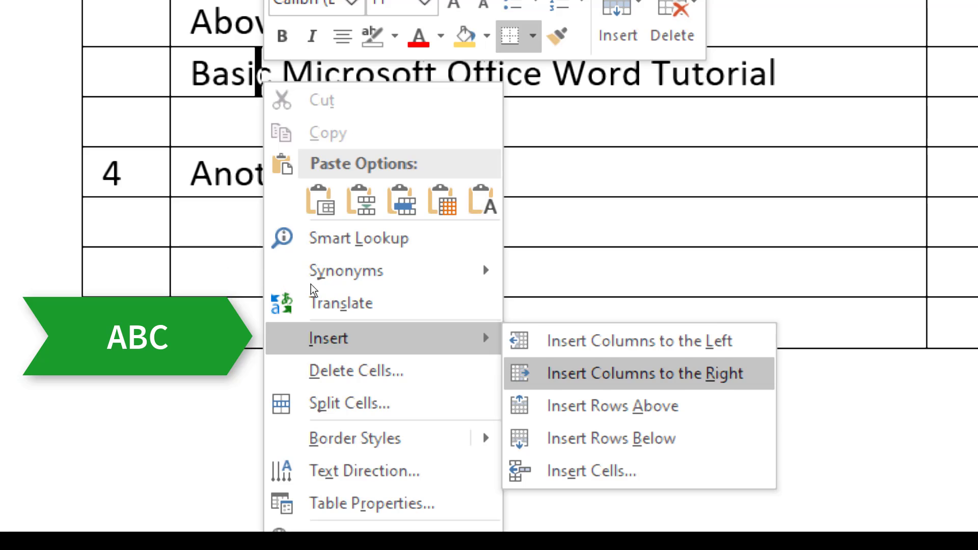
key("Down")
key("Down")
key("Up")
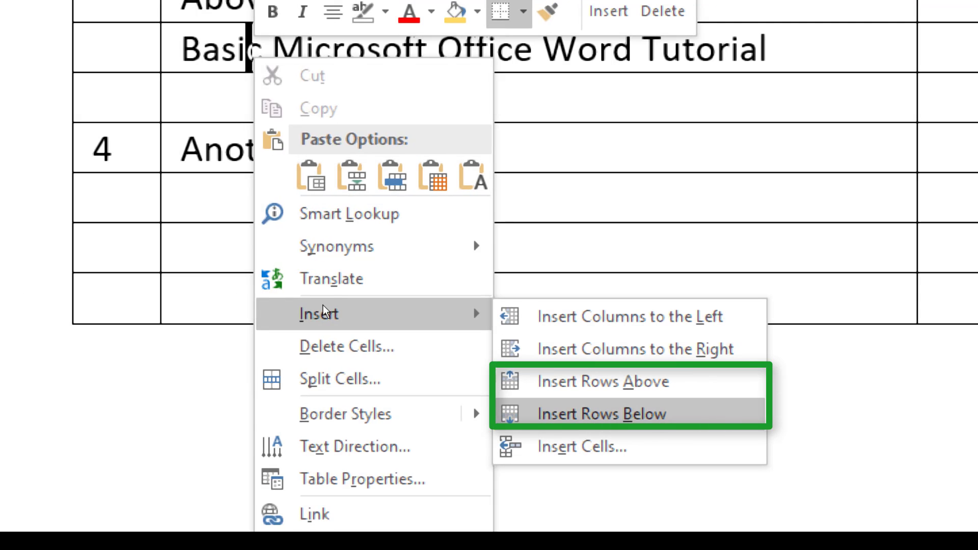
key("Up")
key("Up")
key("Up")
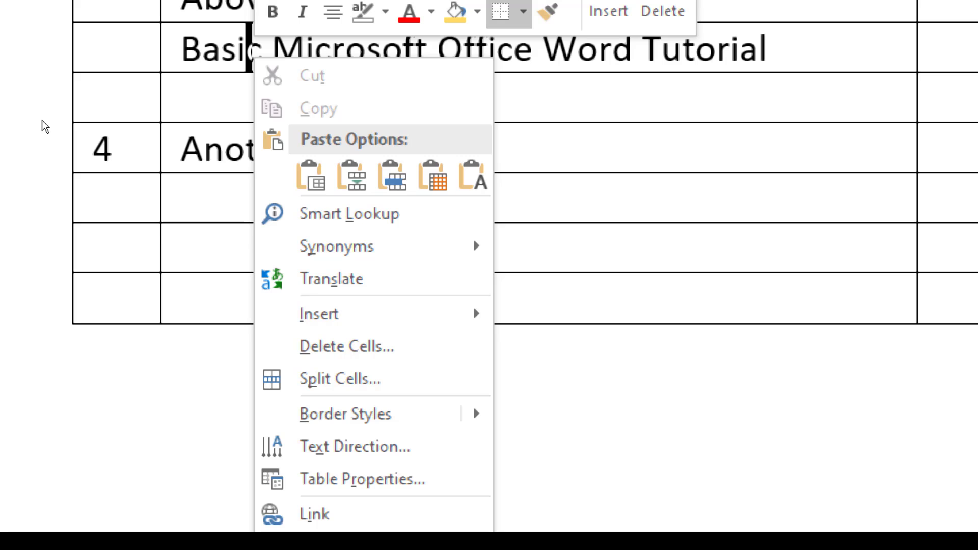
key("Down")
key("Down")
key("Down")
key("Up")
key("Right")
mouse_move(319, 313)
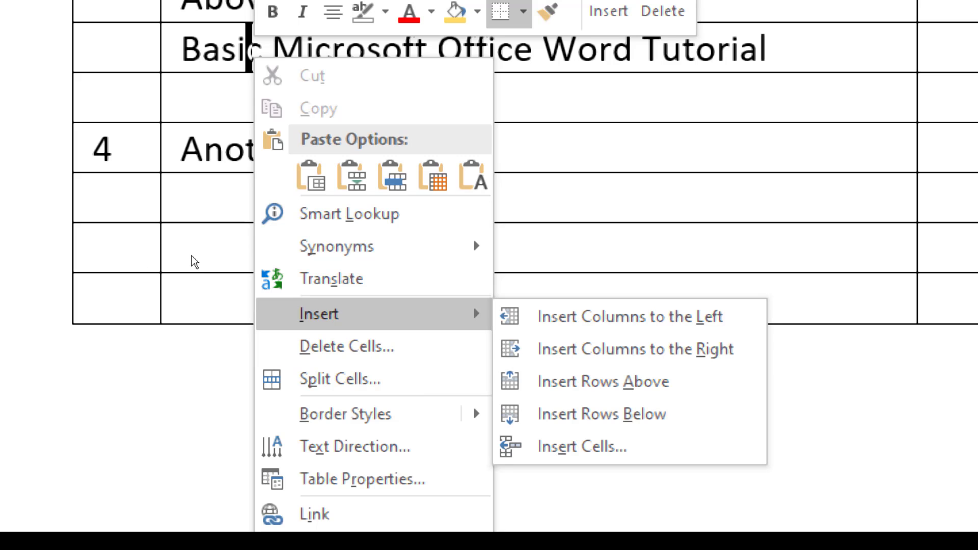
key("Down")
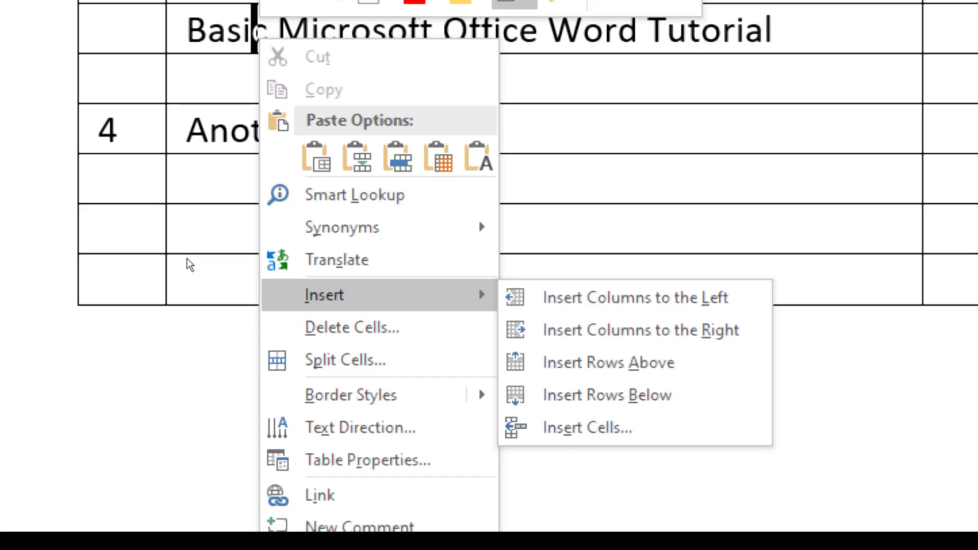
key("Right")
key("Up")
key("Up")
key("Up")
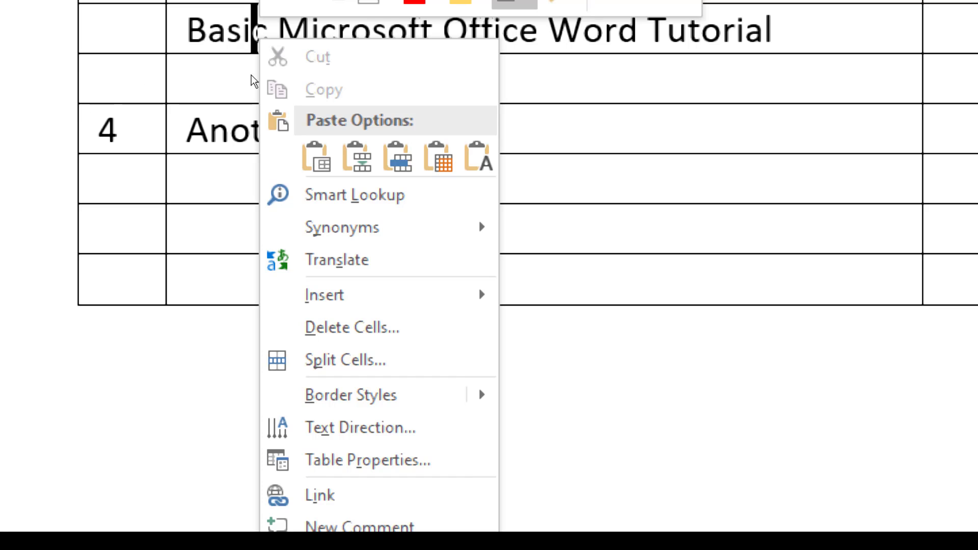
key("Up")
key("Up")
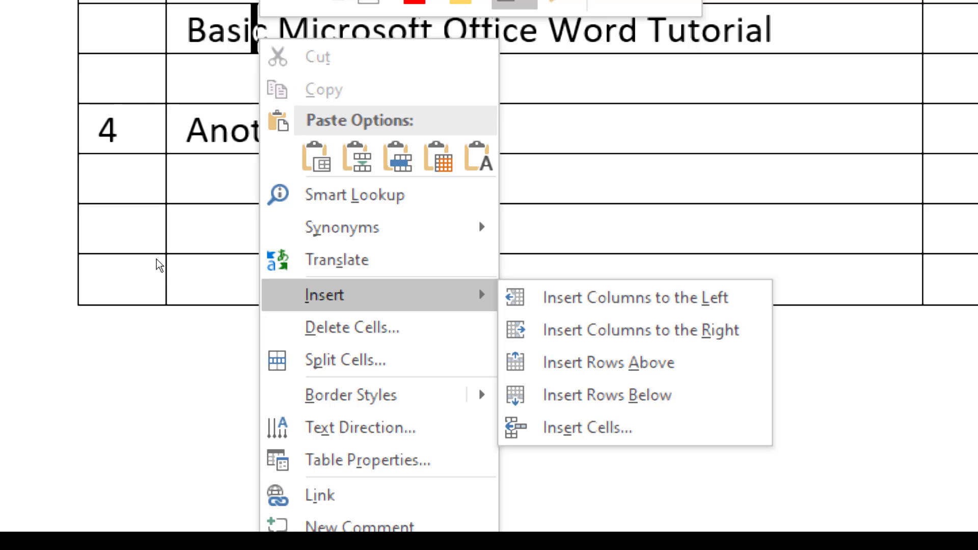
key("Up")
key("Up")
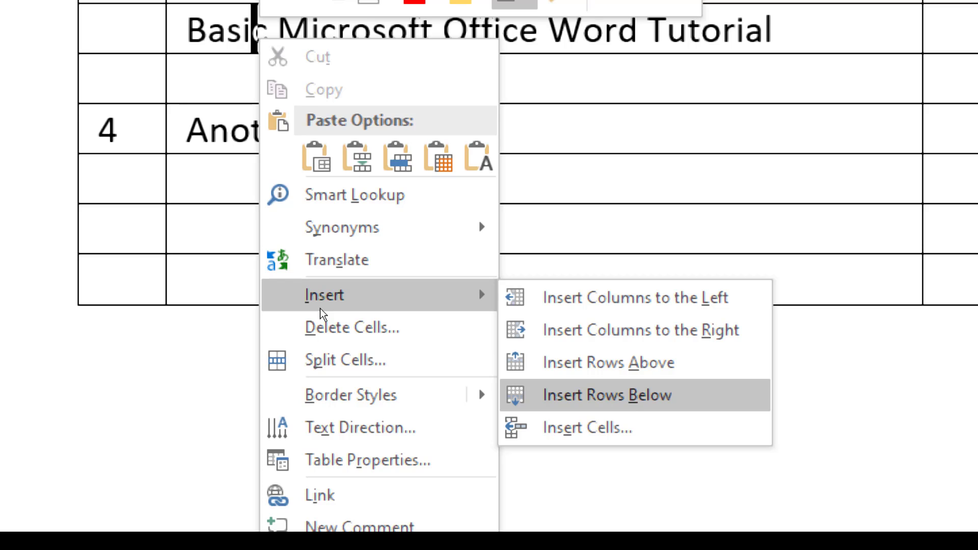
key("Up")
key("Up")
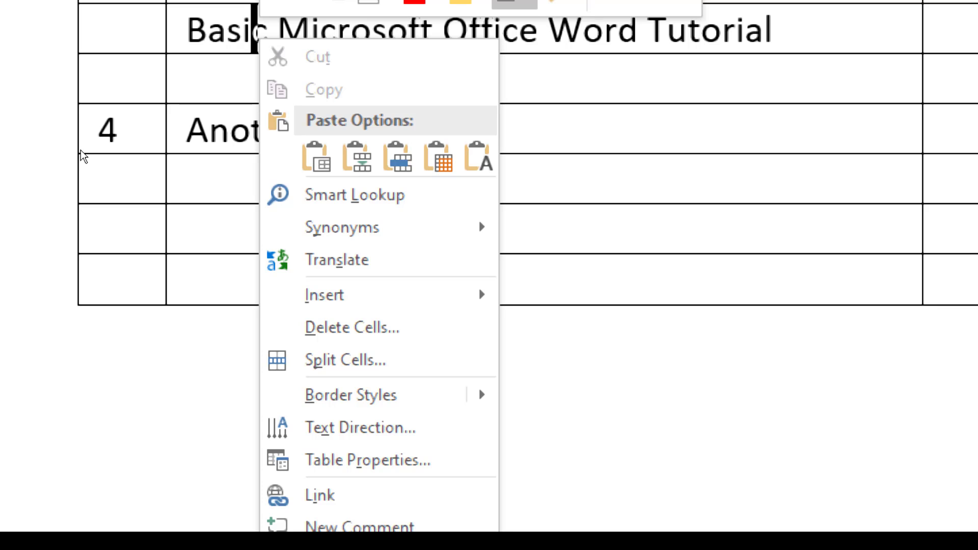
key("Down")
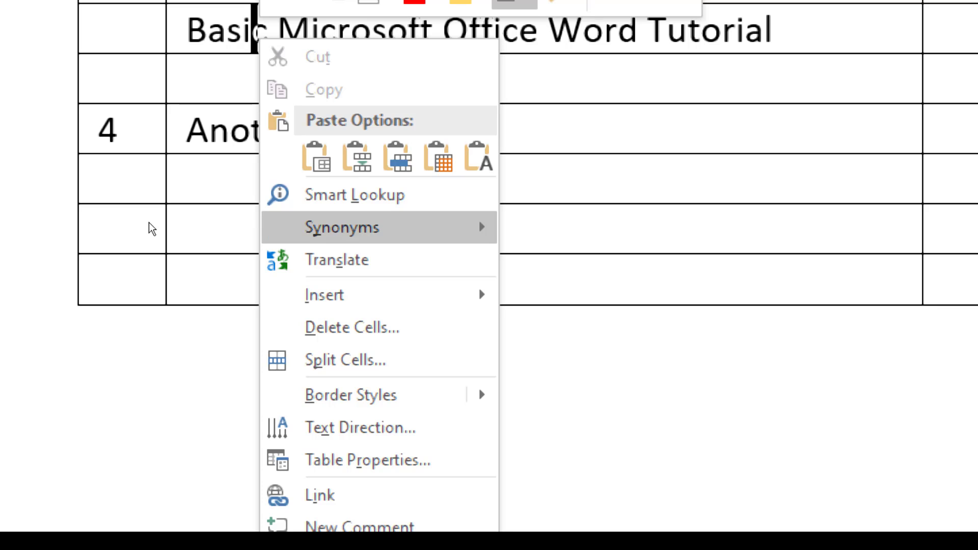
key("Down")
key("Down")
key("Escape")
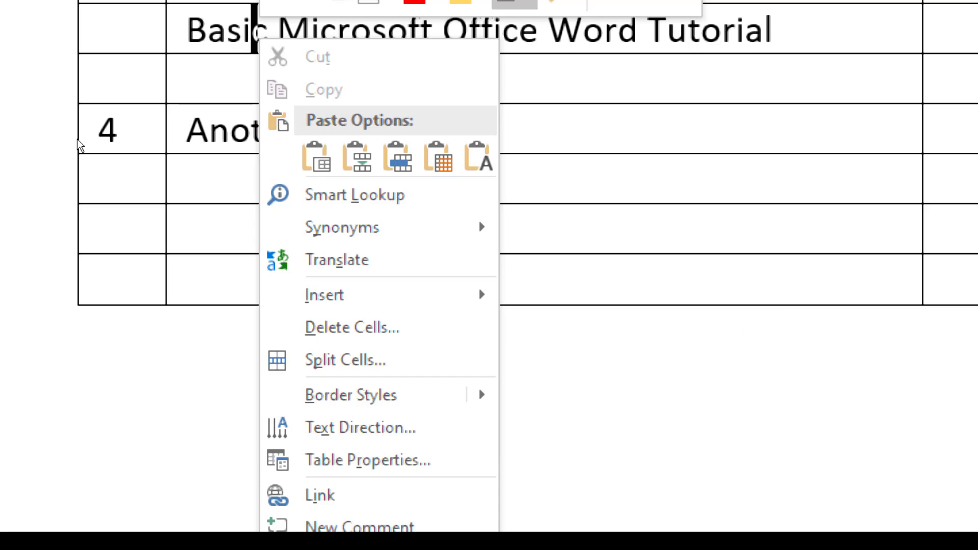
key("Escape")
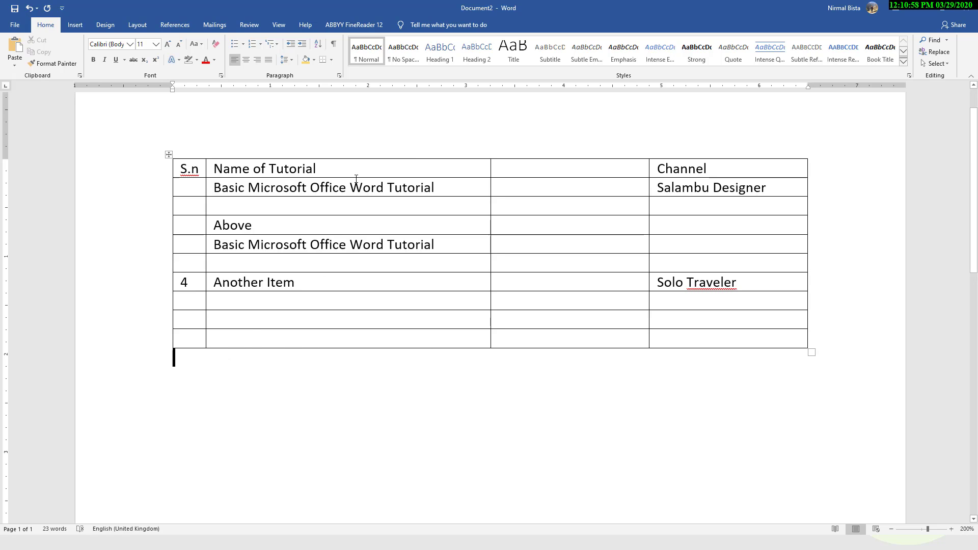
left_click_drag(367, 167, 368, 316)
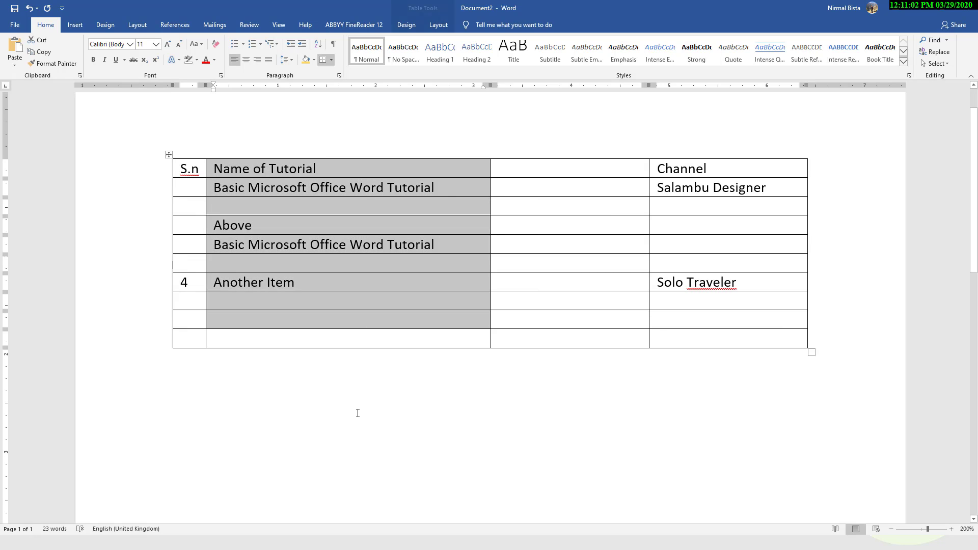
left_click(195, 349)
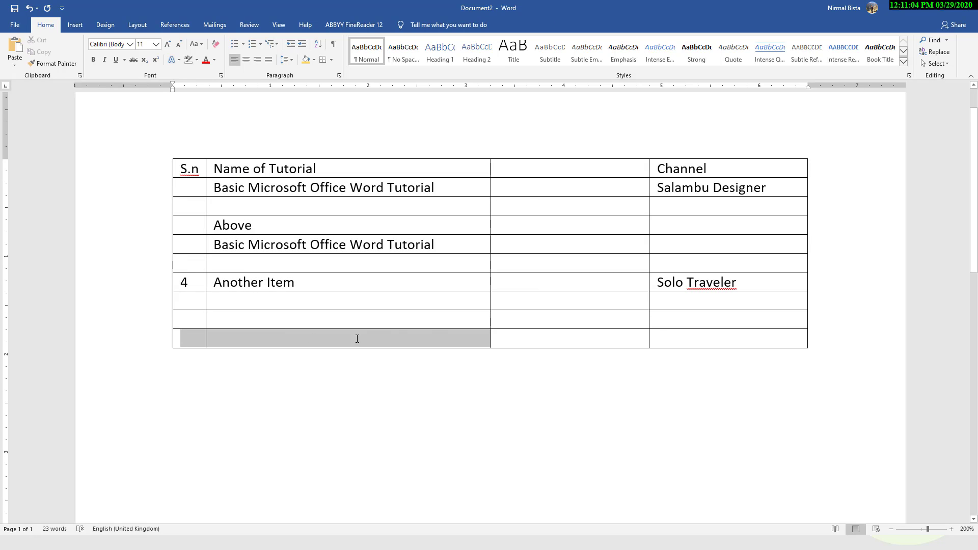
left_click_drag(196, 335, 582, 333)
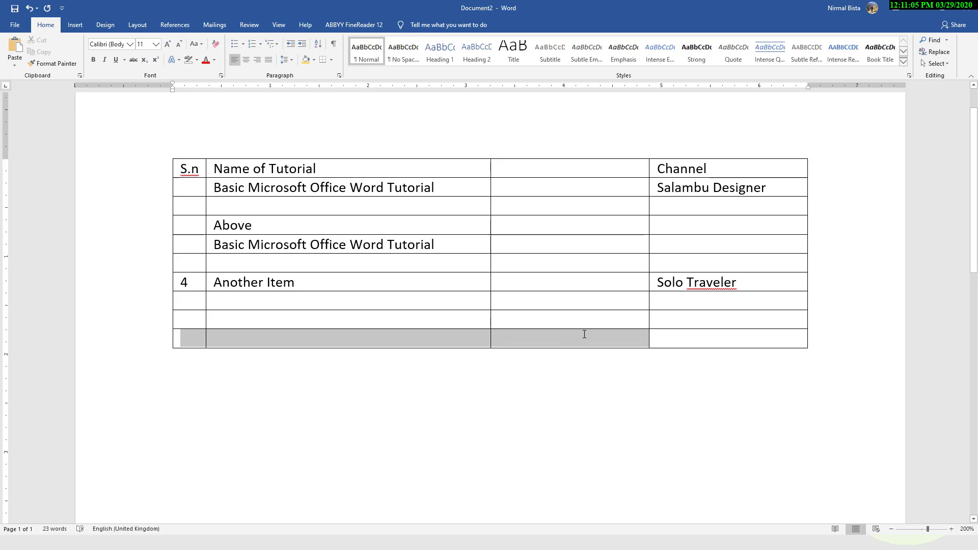
right_click(90, 471)
left_click(306, 335)
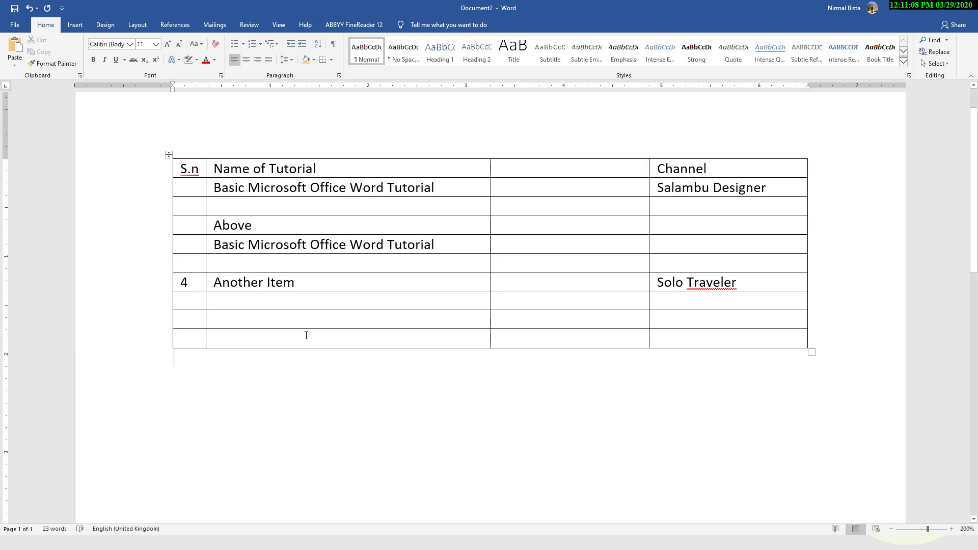
left_click(305, 339)
left_click(301, 319)
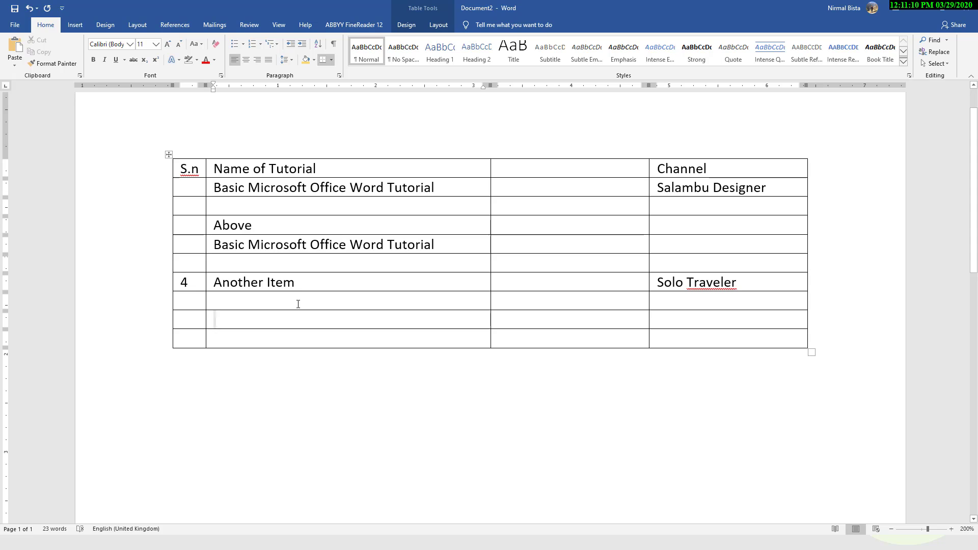
left_click(333, 415)
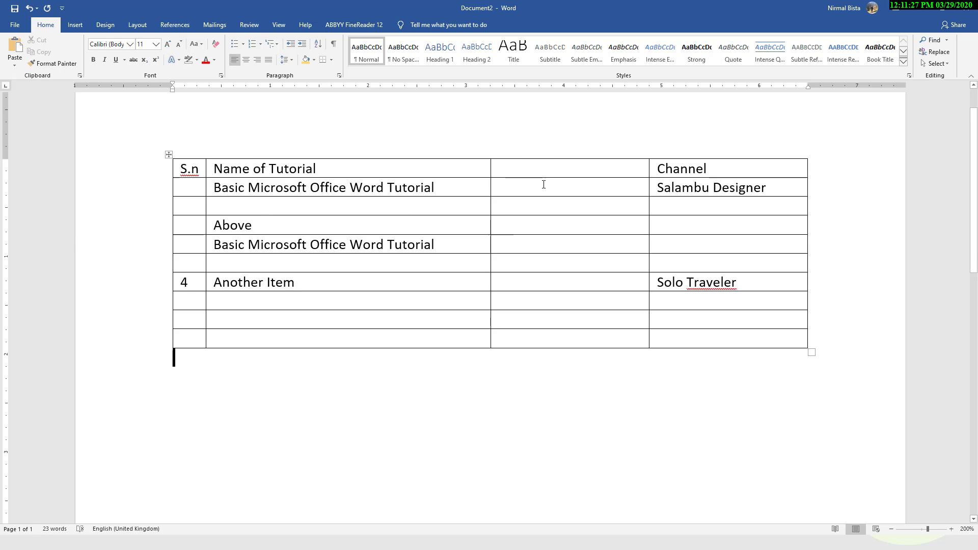
left_click_drag(544, 185, 523, 212)
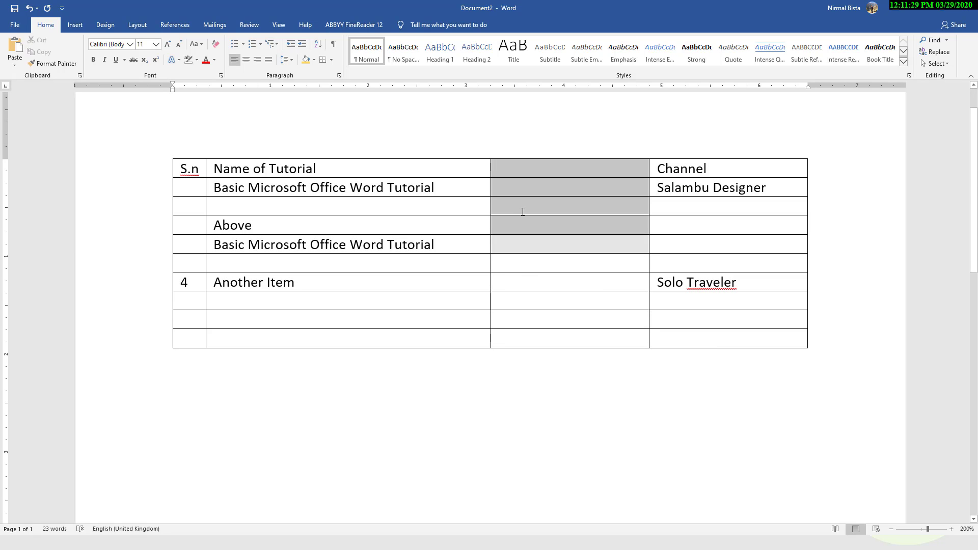
left_click(490, 218)
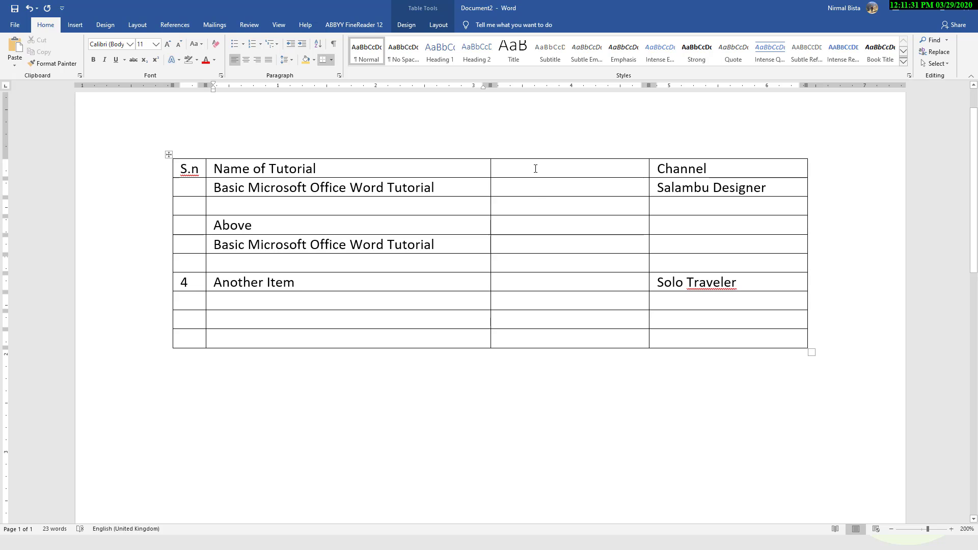
left_click_drag(535, 169, 539, 280)
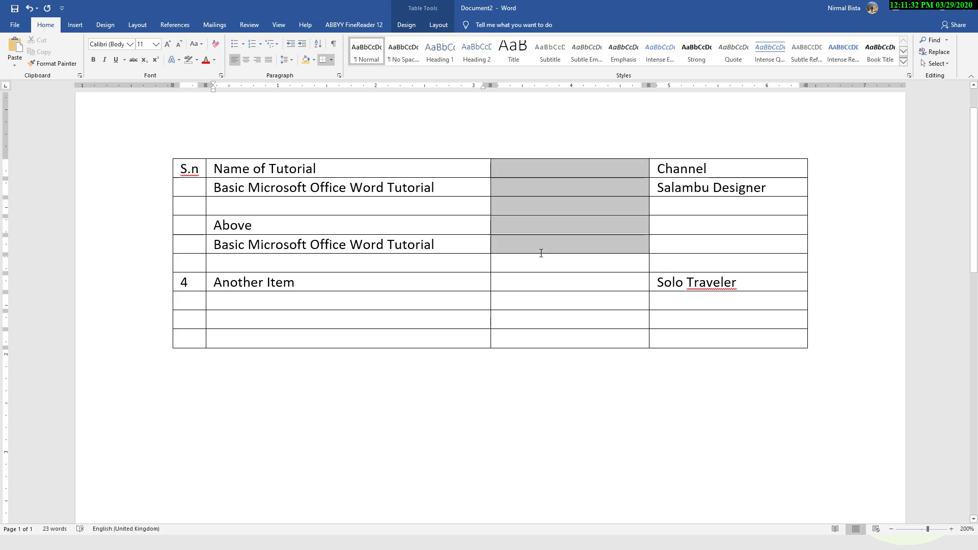
left_click(458, 277)
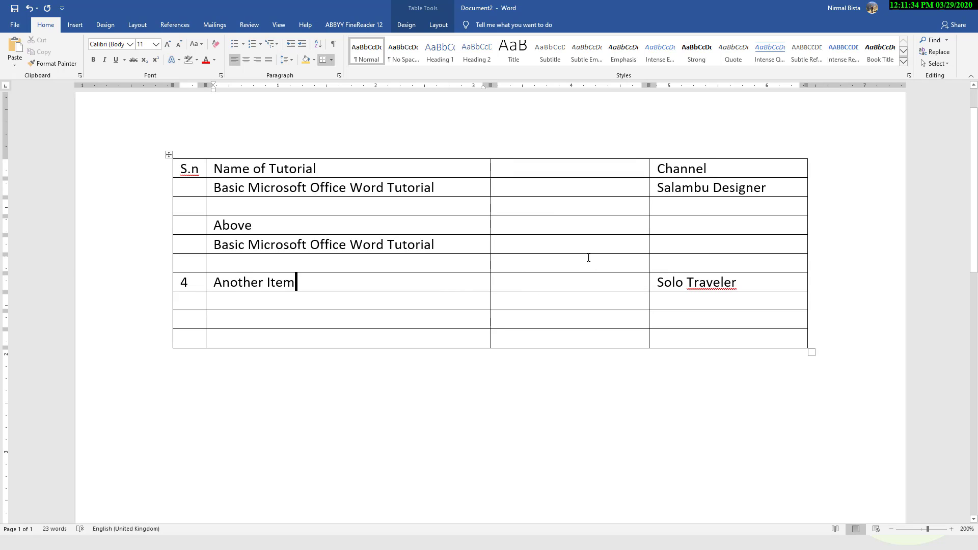
right_click(567, 426)
left_click(519, 383)
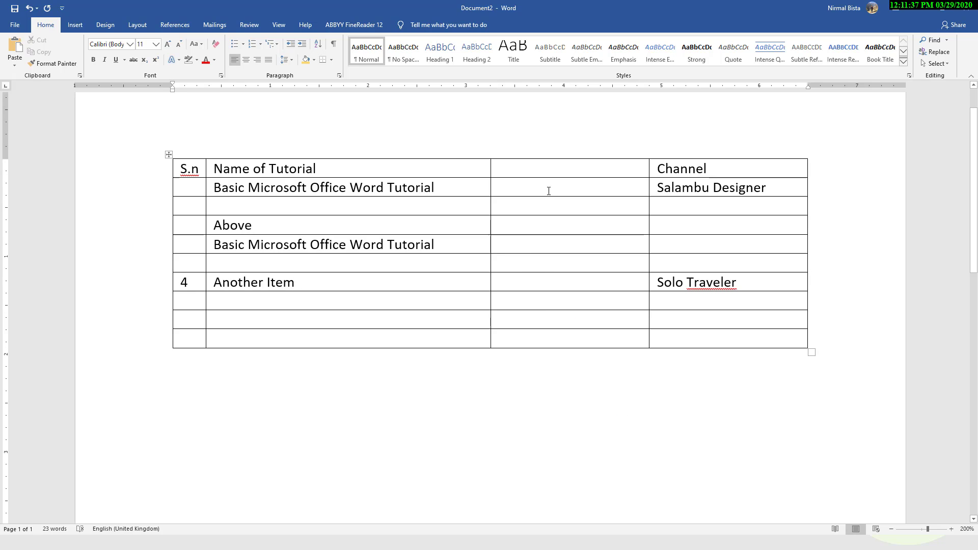
left_click_drag(554, 193, 547, 391)
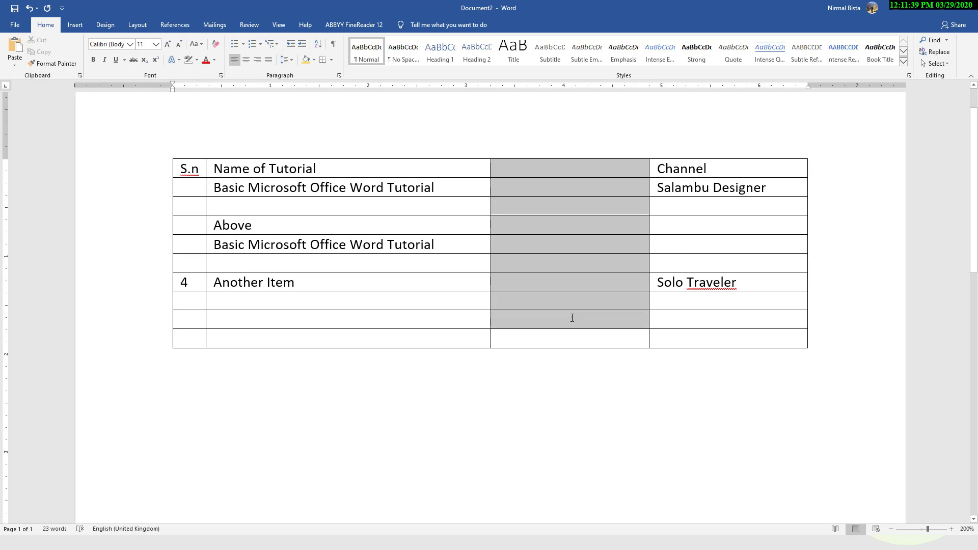
left_click(546, 392)
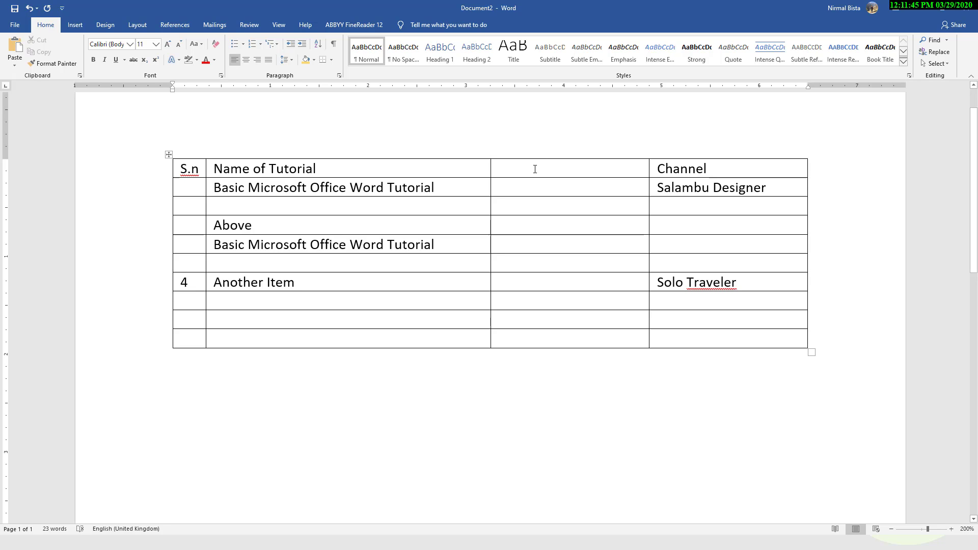
left_click_drag(536, 173, 564, 338)
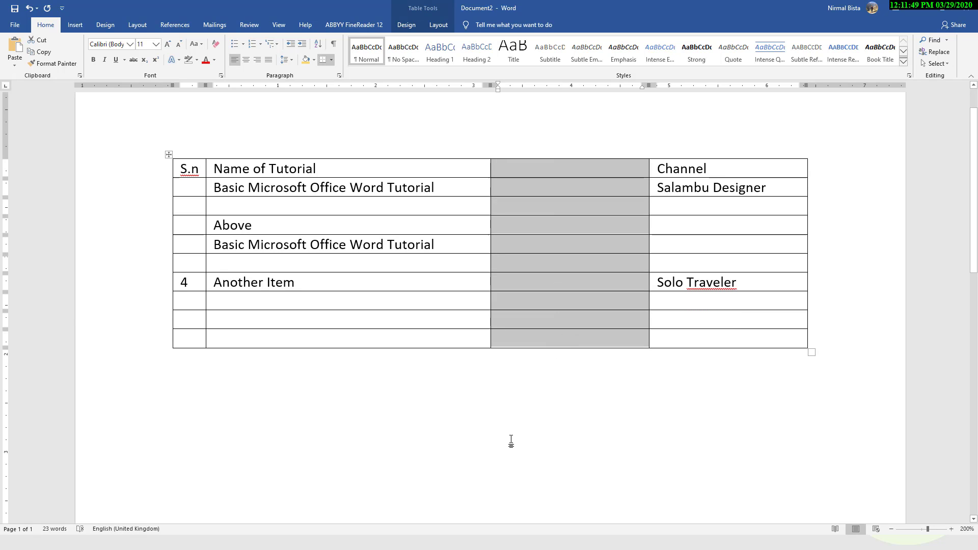
key("BackSpace")
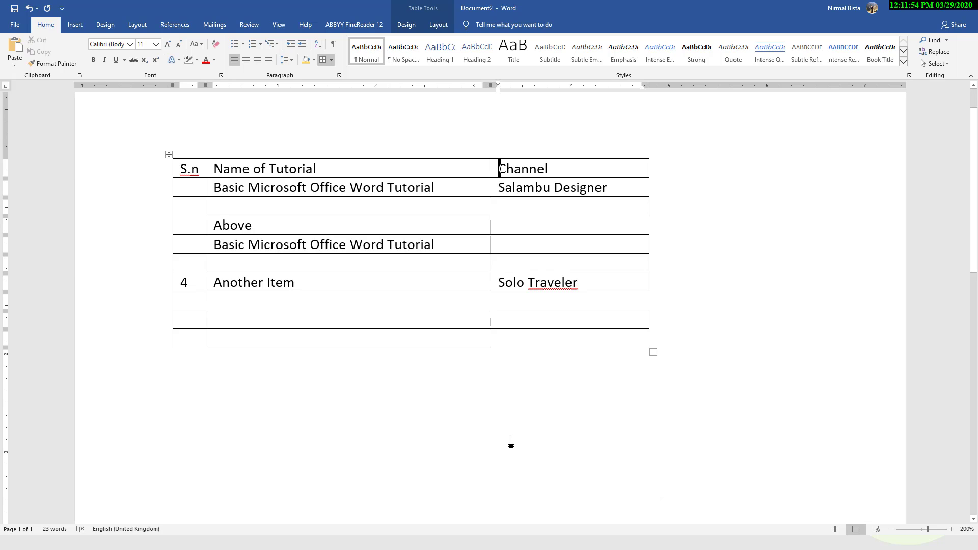
key("alt+j")
key("l")
key("l")
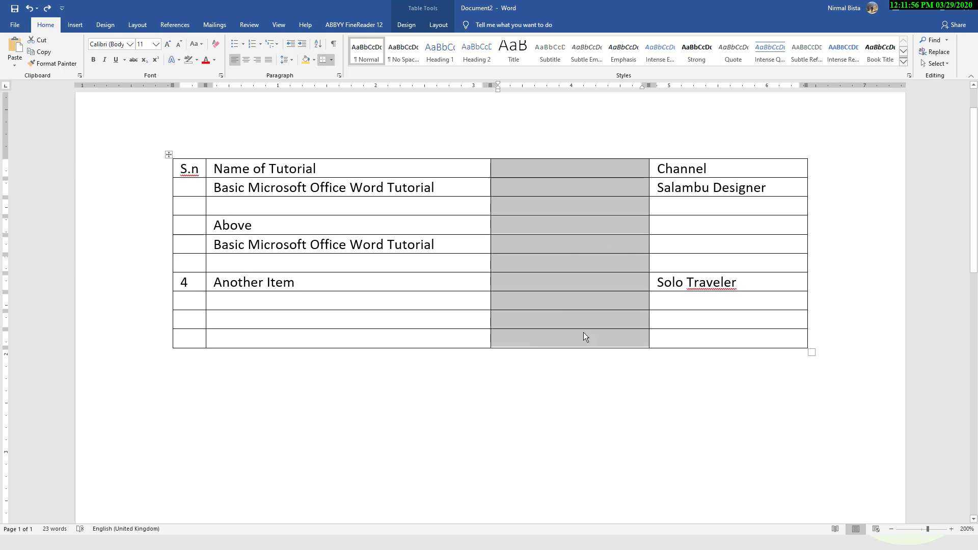
right_click(523, 206)
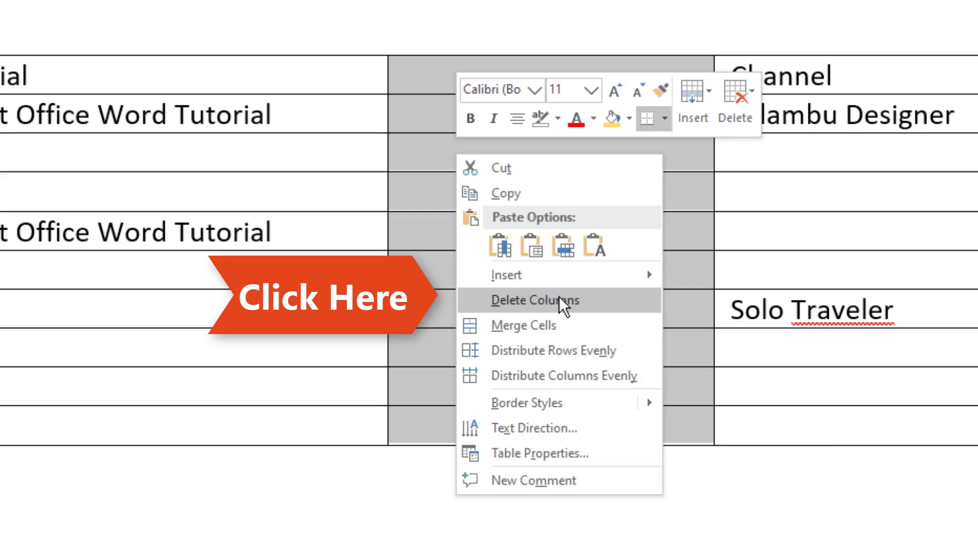
left_click(562, 304)
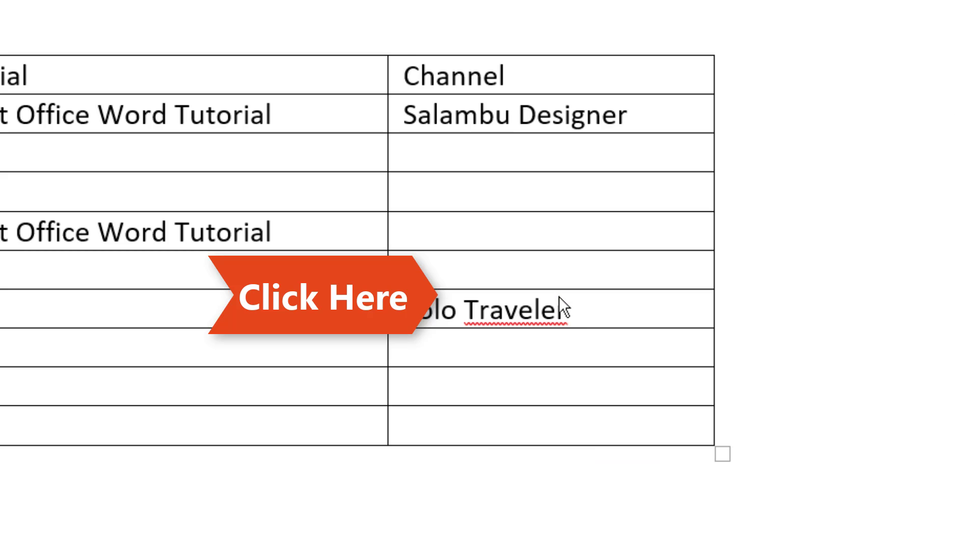
key("ctrl+z")
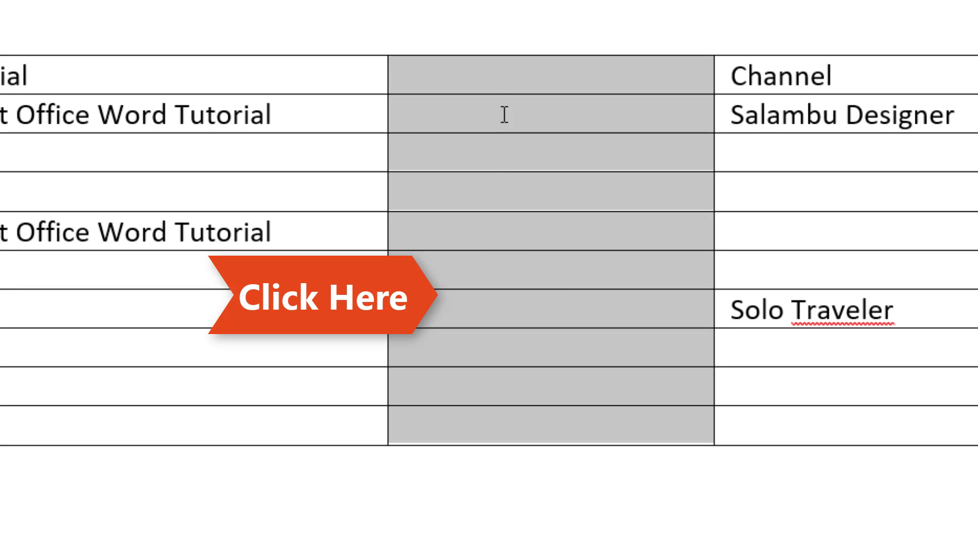
left_click(491, 65)
left_click(500, 120, "shift")
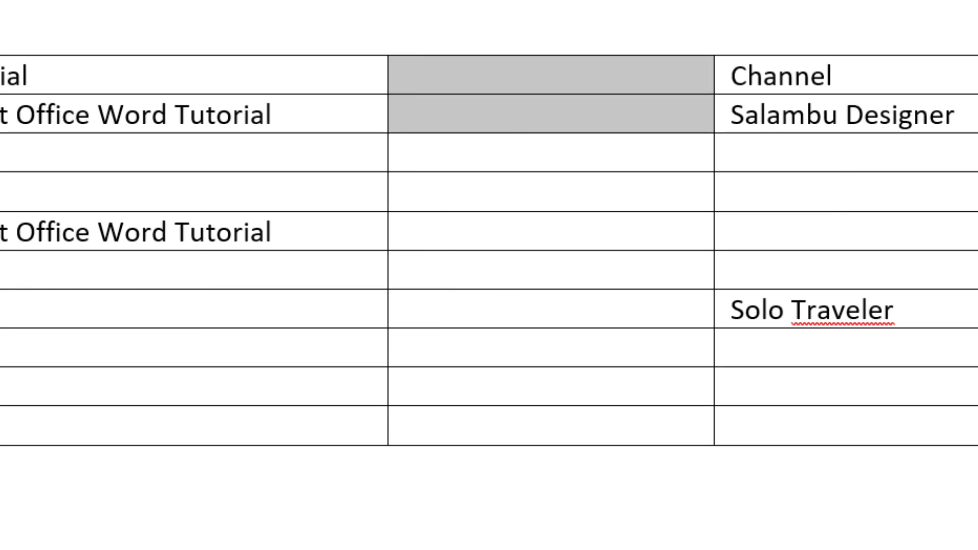
left_click(467, 166)
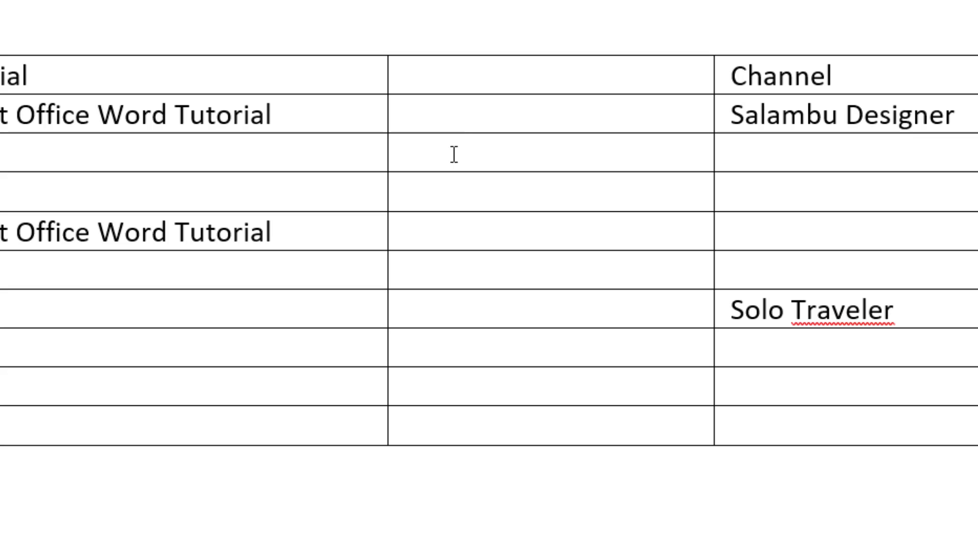
Delete the empty middle column using Delete Cells with Delete entire column
right_click(454, 155)
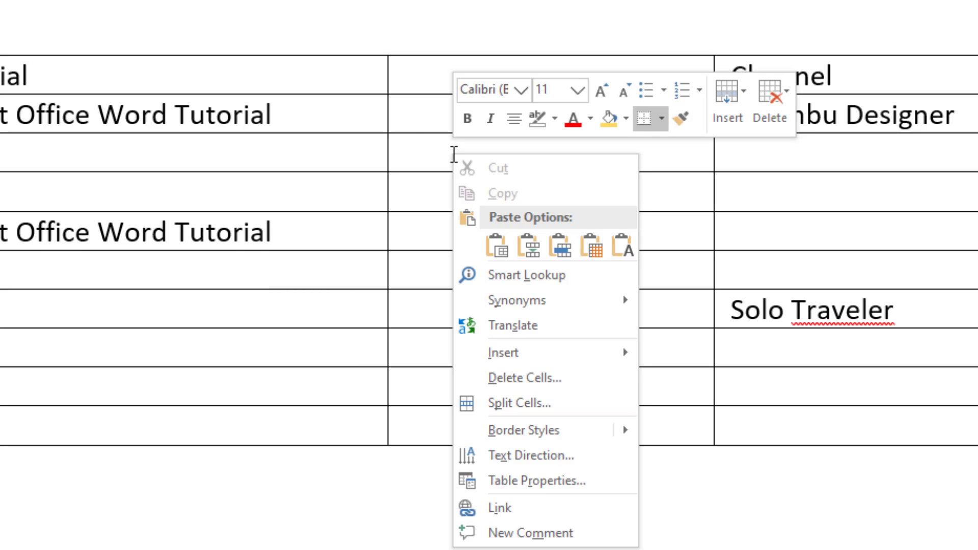
left_click(516, 389)
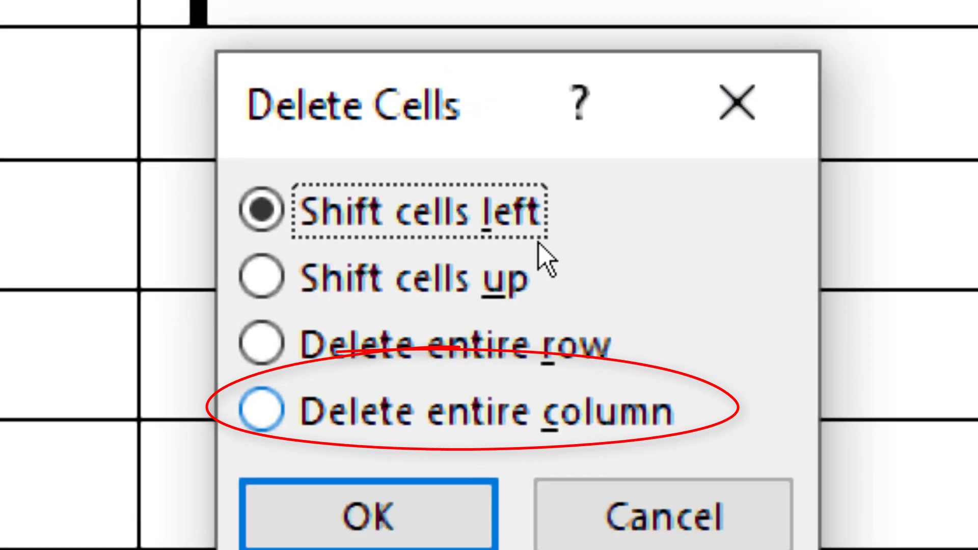
key("alt+c")
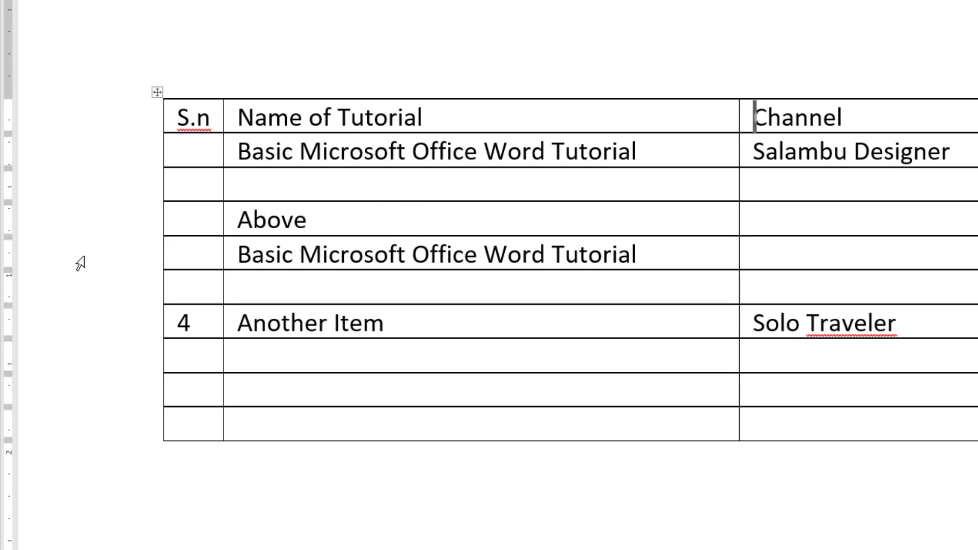
Delete the empty row so Another Item follows the second tutorial row directly
left_click(80, 264)
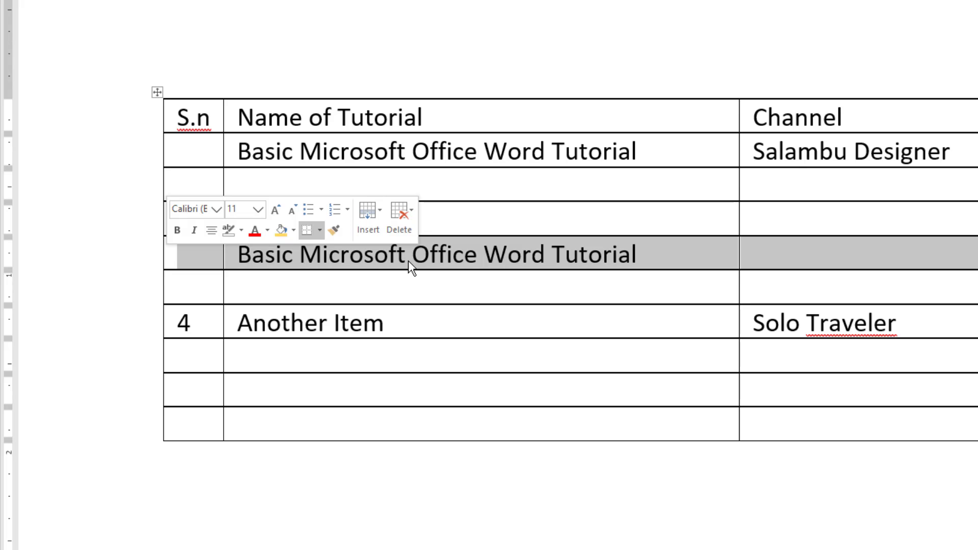
left_click(113, 300)
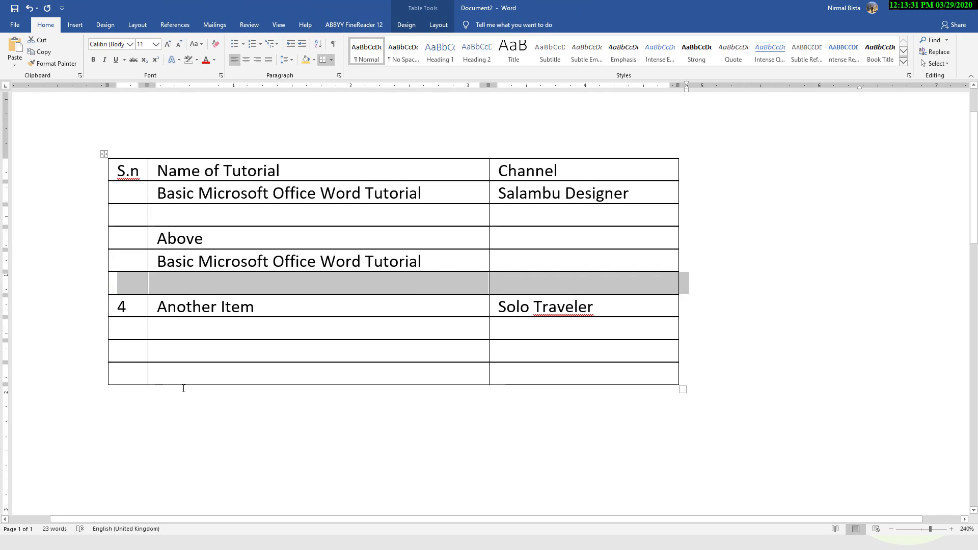
key("BackSpace")
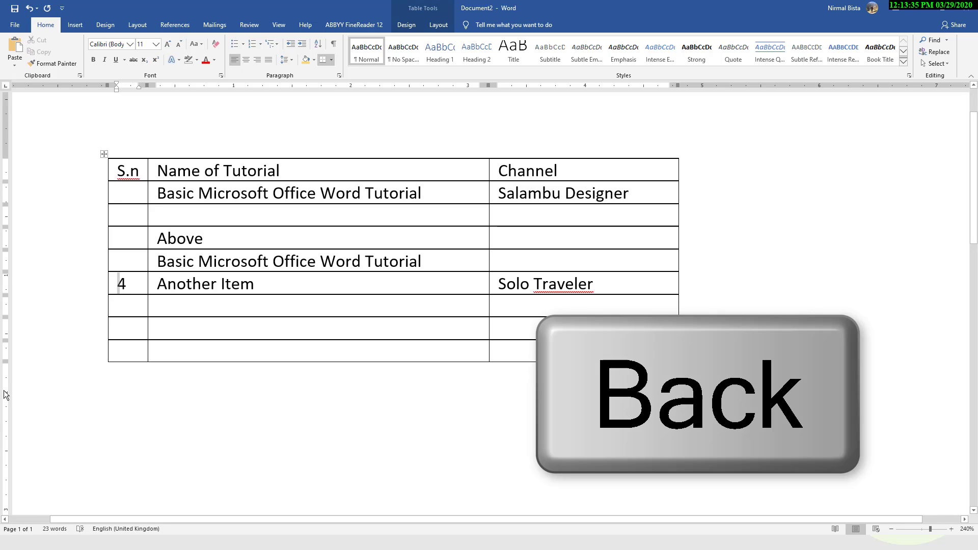
Delete the extra blank bottom rows, keeping one empty row below Another Item
left_click(99, 306)
key("BackSpace")
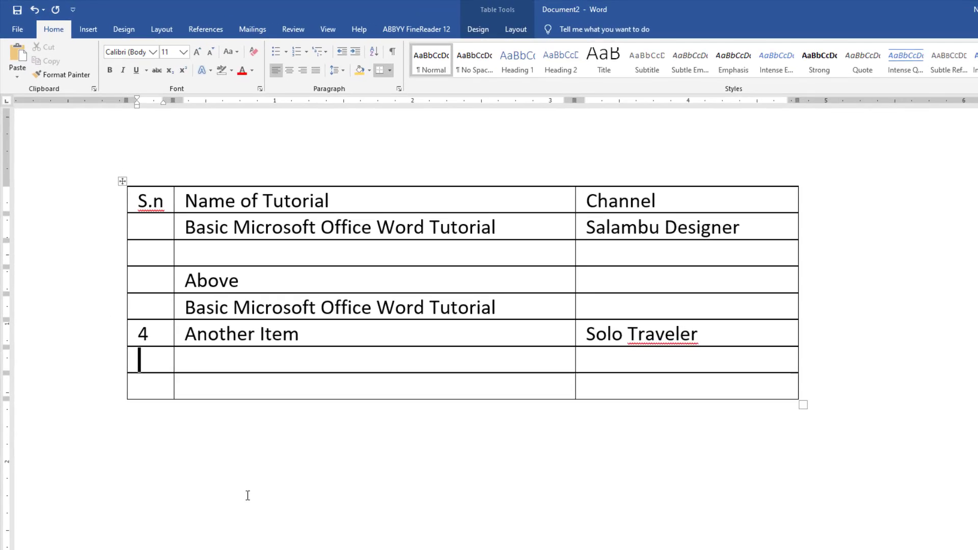
key("Down")
key("Down")
left_click_drag(426, 416, 708, 417)
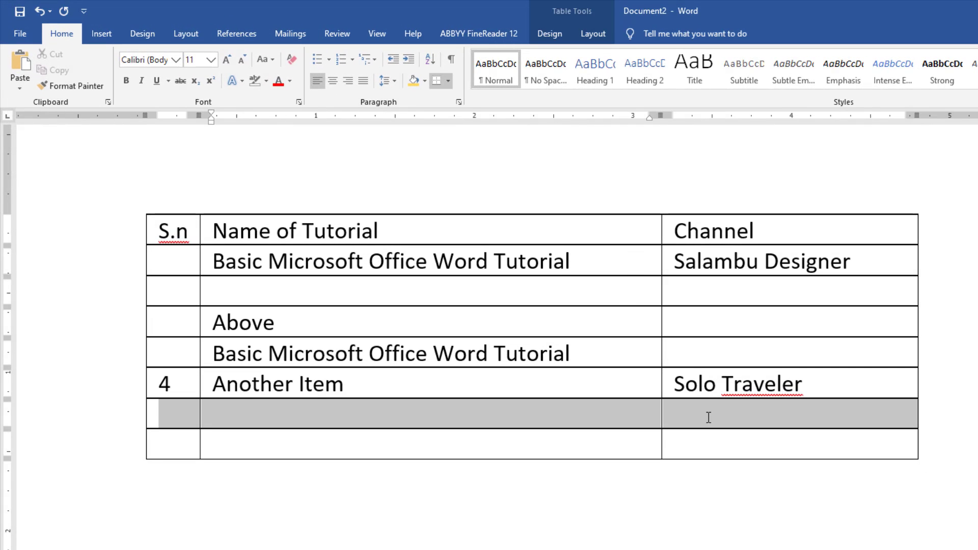
key("BackSpace")
key("BackSpace")
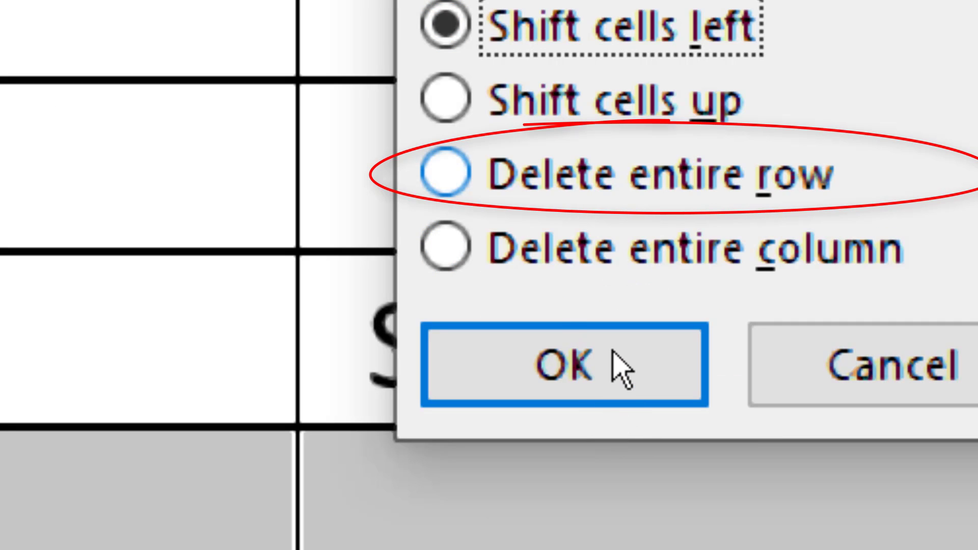
key("r")
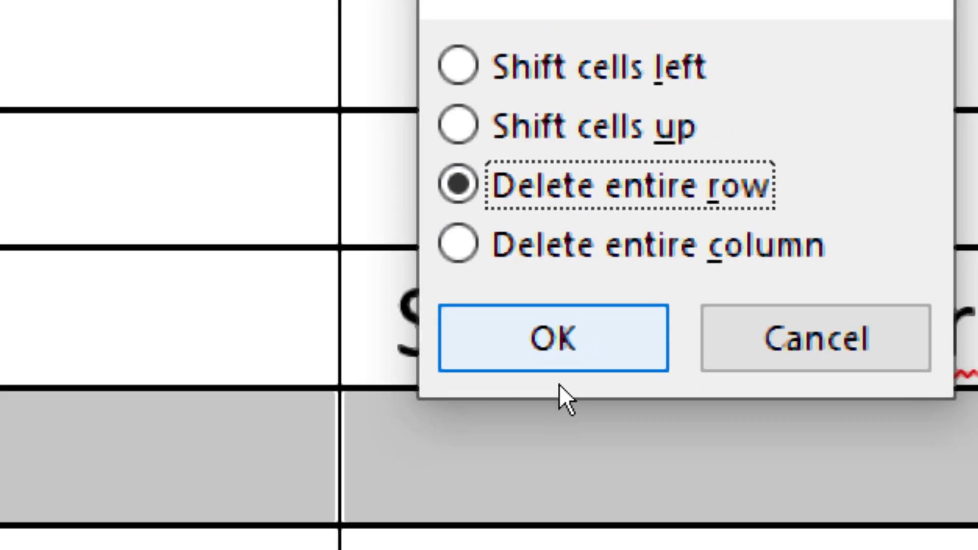
left_click(565, 377)
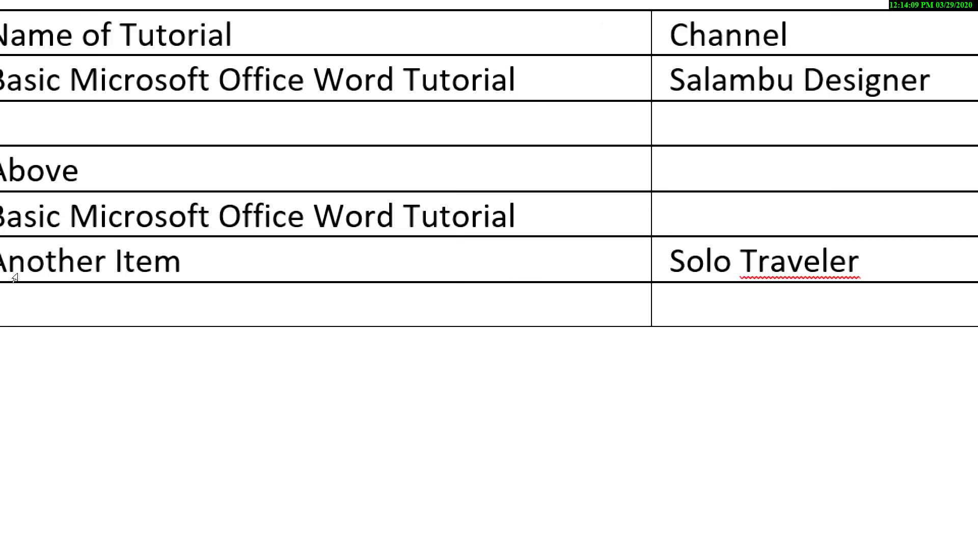
key("Tab")
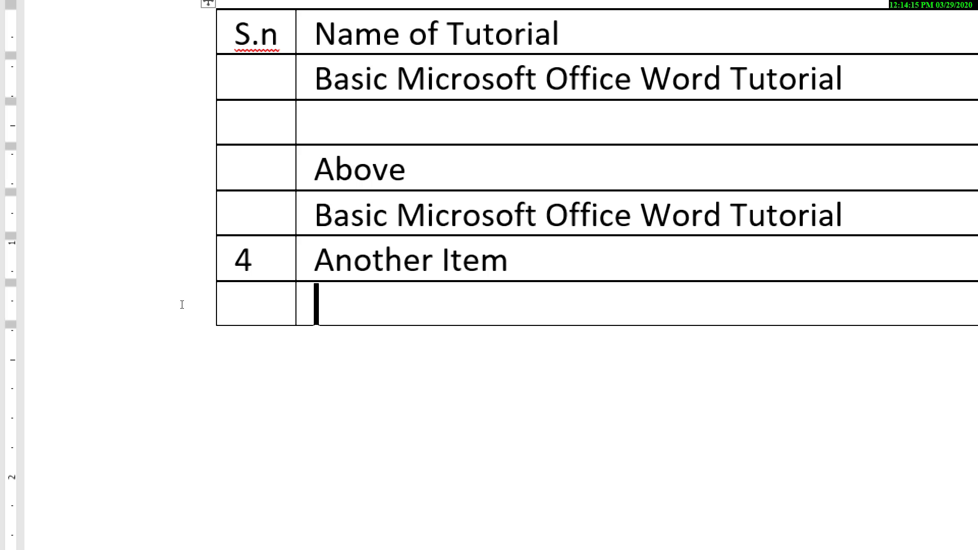
Delete the final empty row so the table ends with 4, Another Item, Solo Traveler
key("shift+F10")
key("Up")
key("Up")
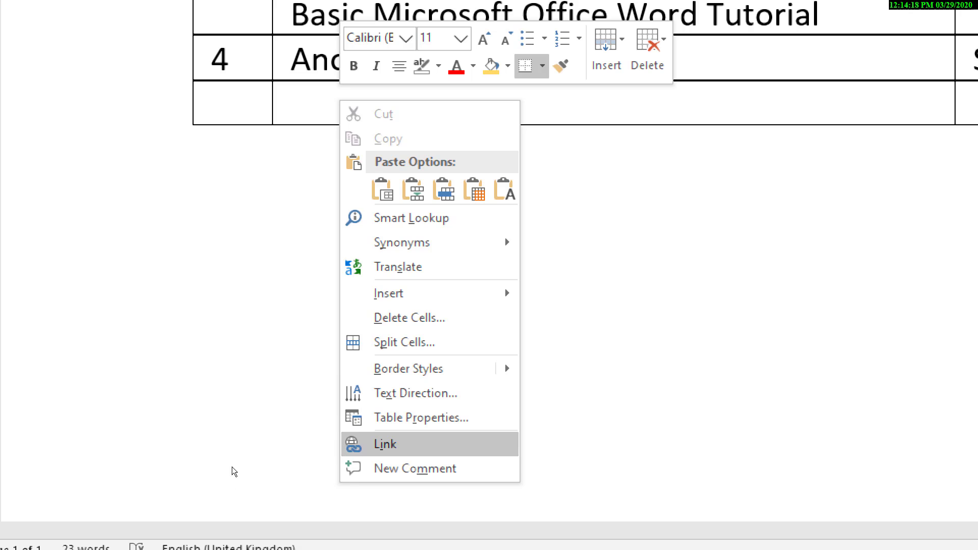
key("Up")
key("Up")
key("Up")
key("Up")
key("Up")
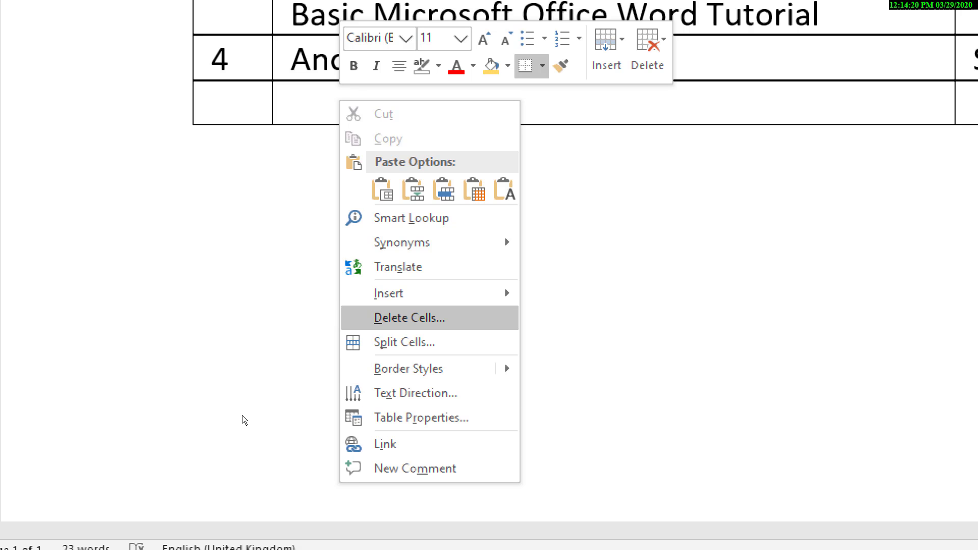
key("Return")
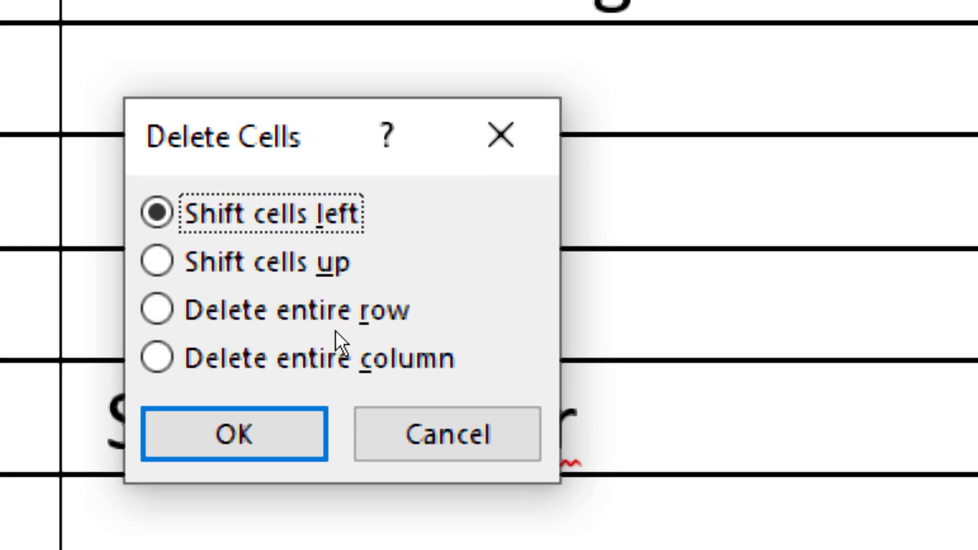
left_click(276, 349)
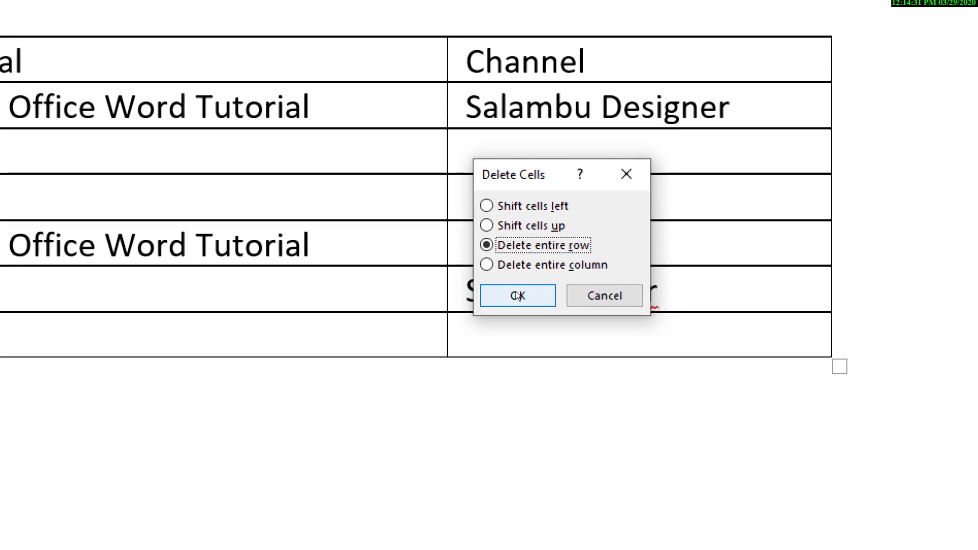
left_click(231, 433)
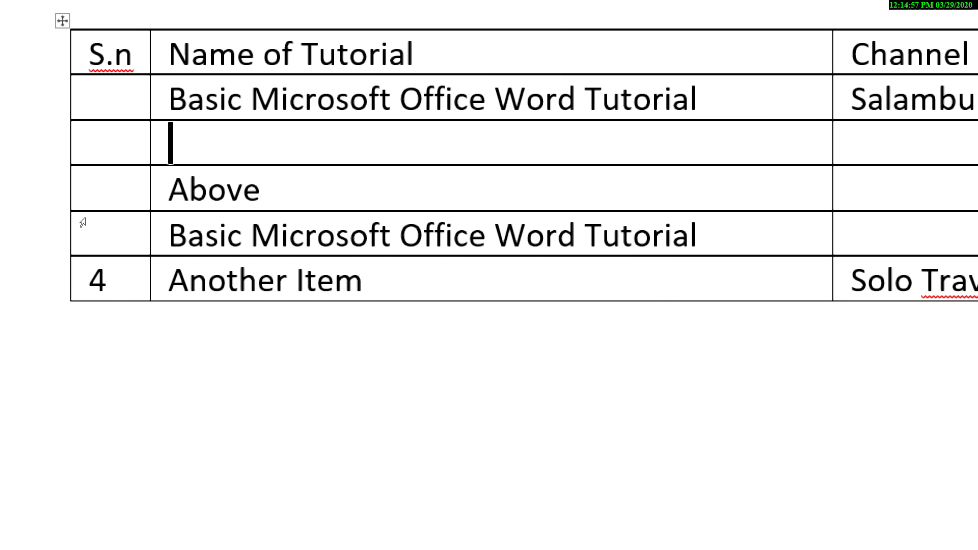
Merge the empty third row's S.n and Name of Tutorial cells into one wide cell
key("Left")
key("Right")
key("shift+Left")
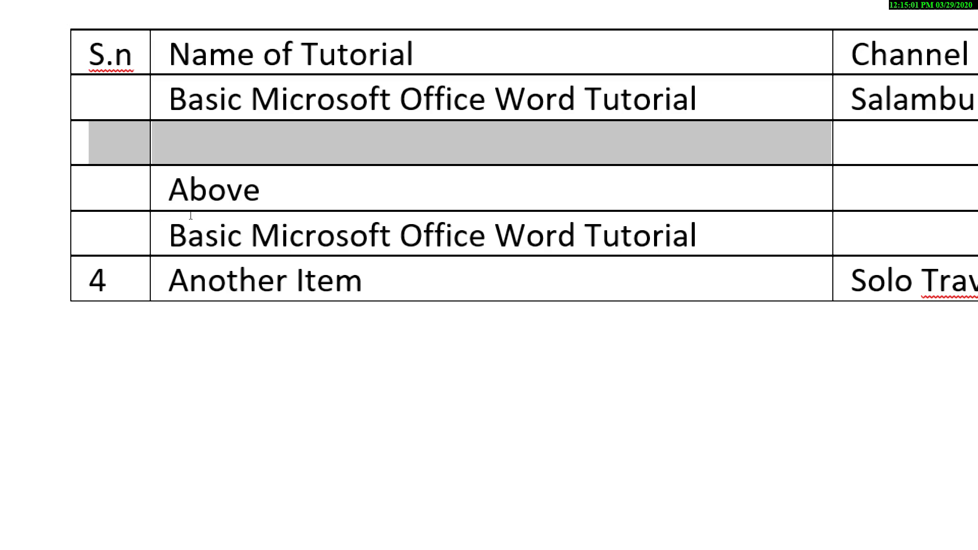
key("Left")
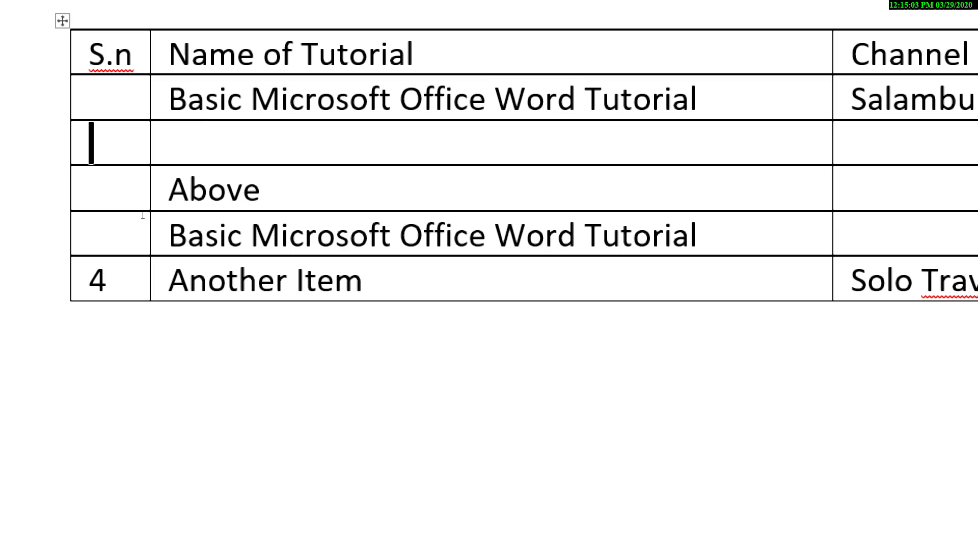
key("shift+Right")
key("shift+F10")
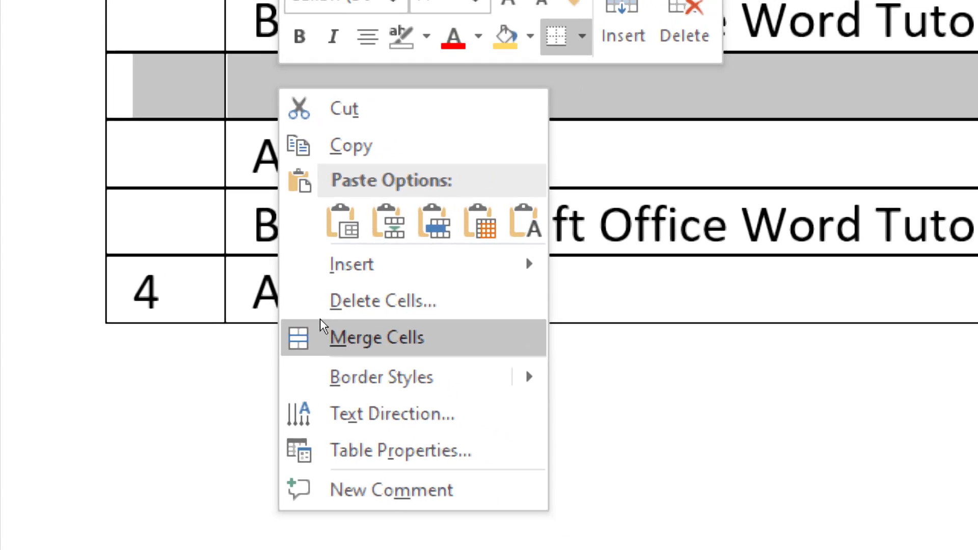
left_click(293, 321)
key("Left")
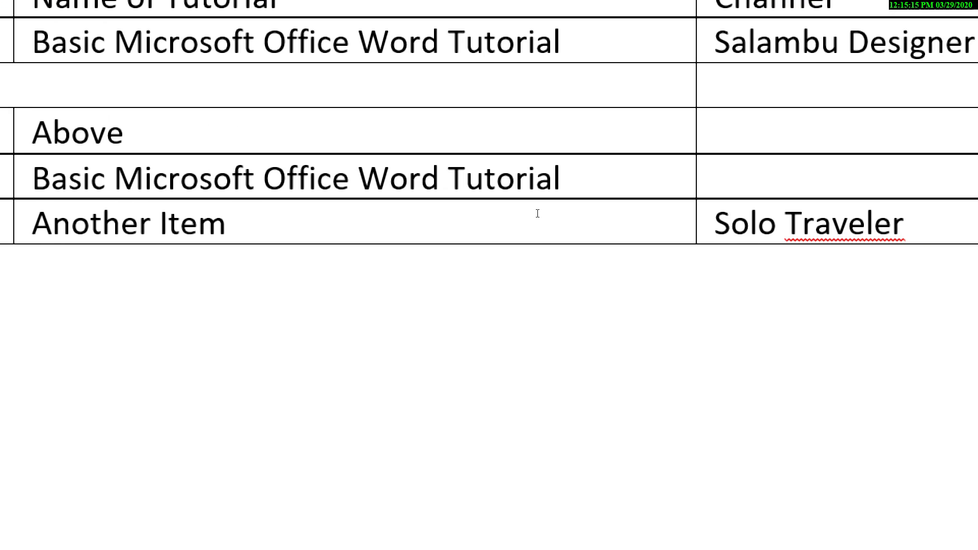
key("Tab")
Merge the Channel cells beside the blank, Above and second tutorial rows into one tall cell
key("shift+Down")
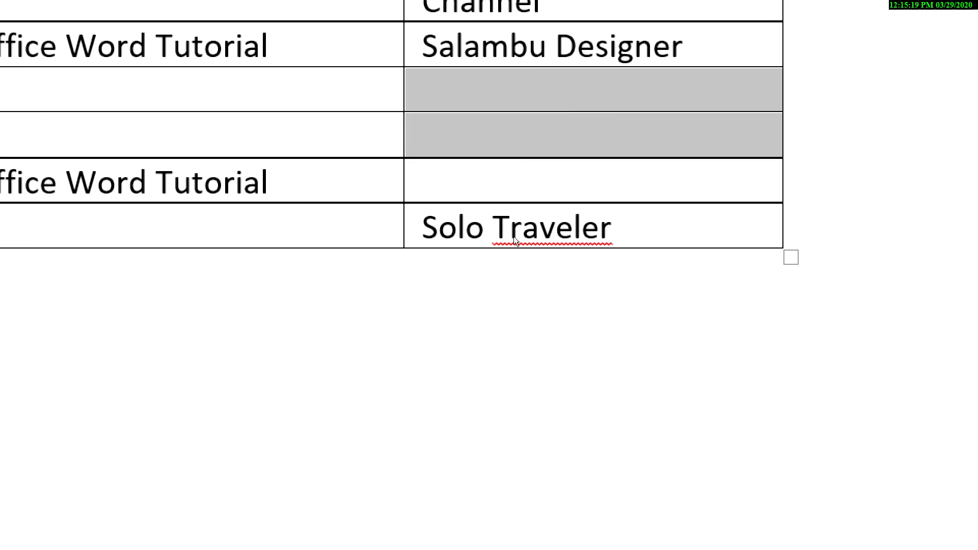
key("Right")
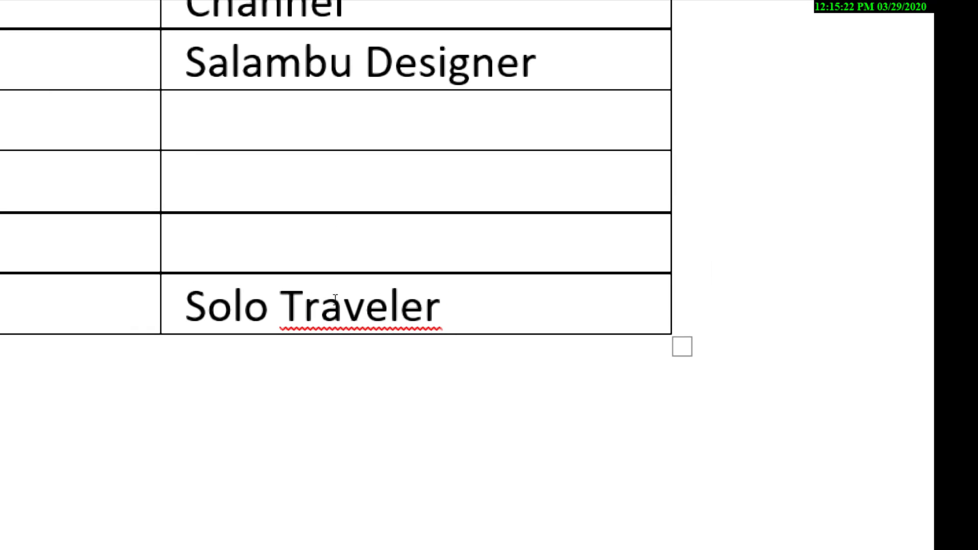
key("shift+Up")
key("shift+Down")
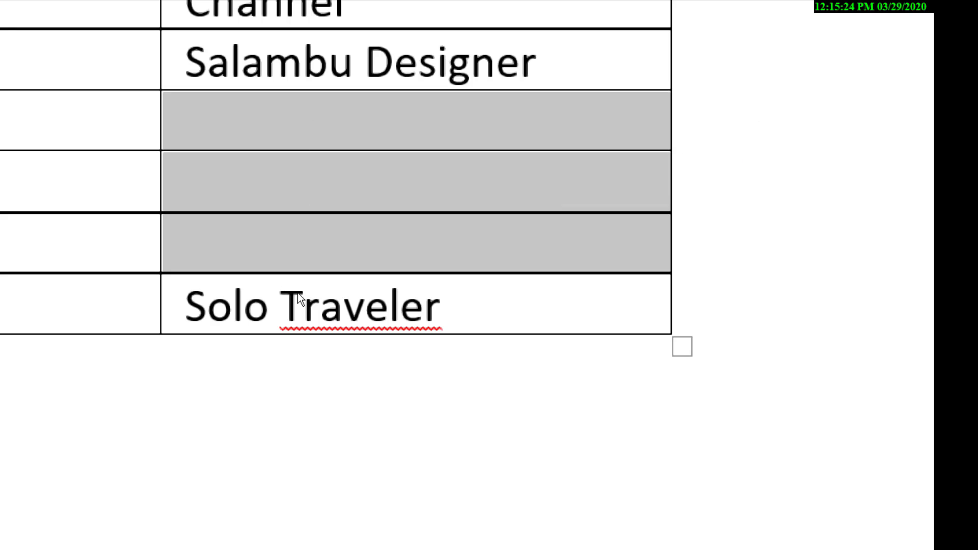
right_click(298, 294)
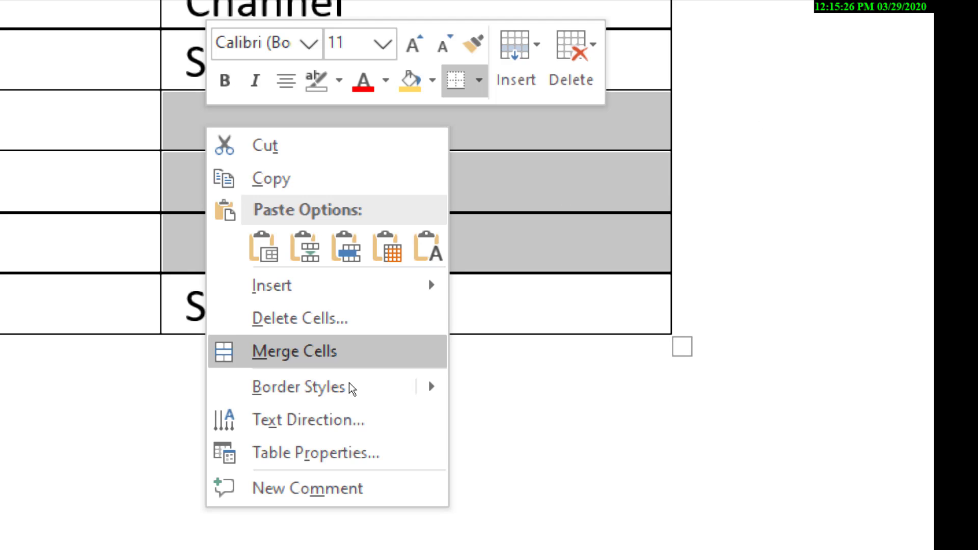
key("Return")
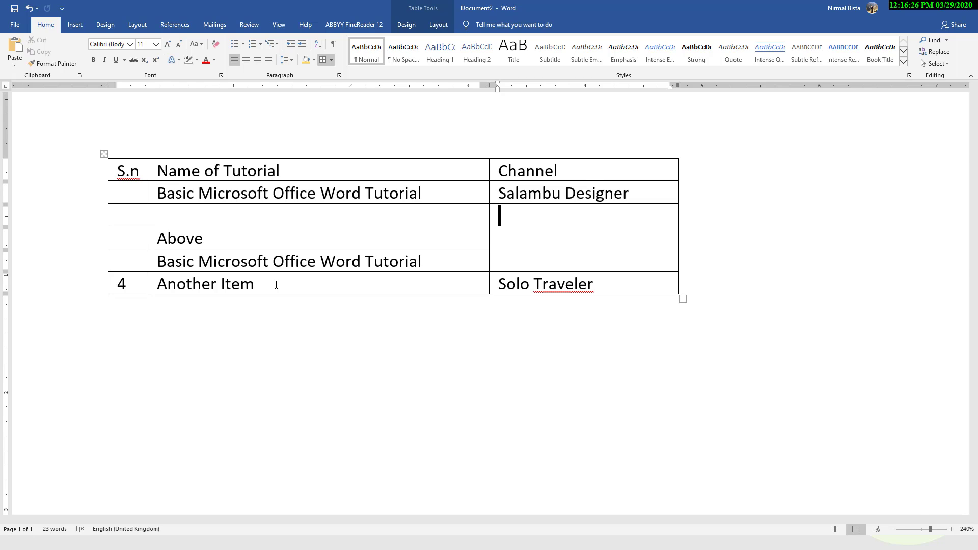
Clear the table selection and bring up the Alt+Tab window switcher
right_click(283, 278)
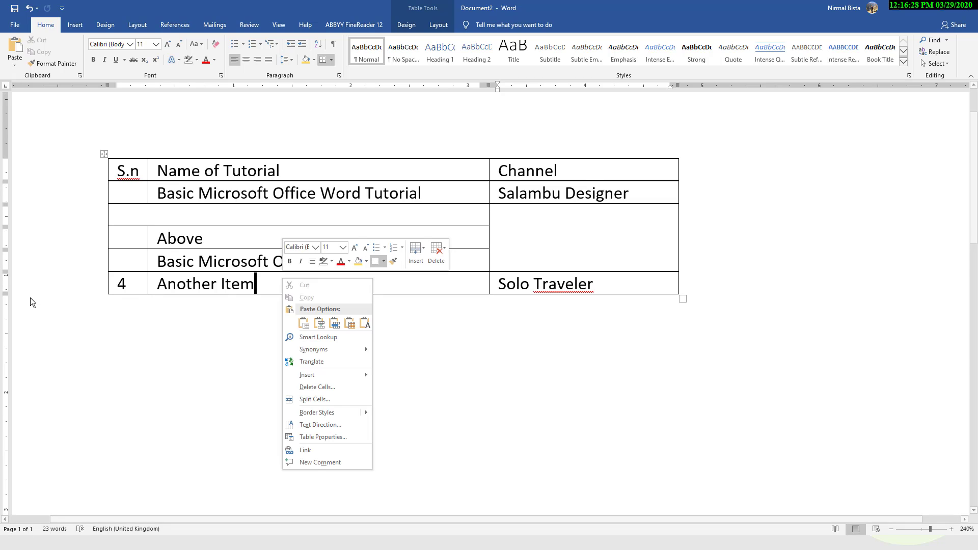
key("Escape")
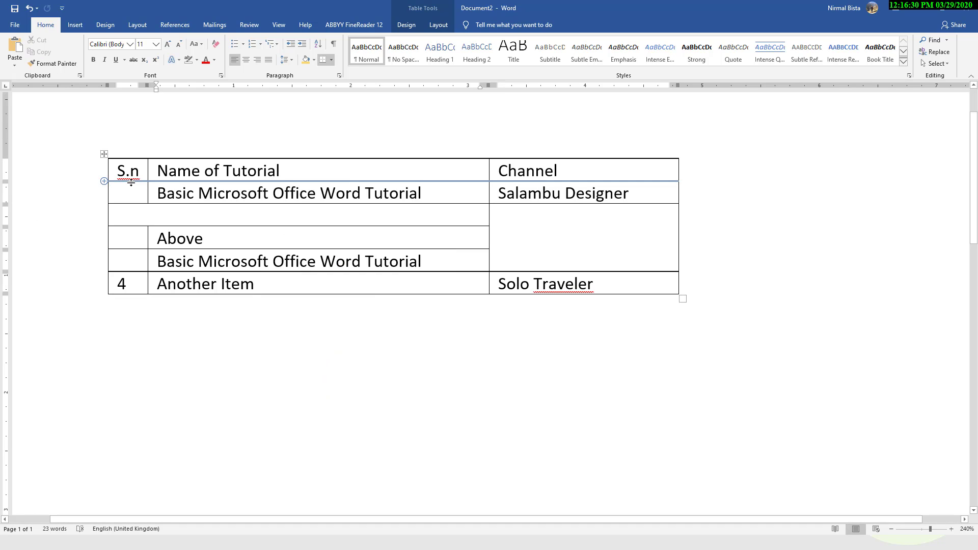
mouse_move(286, 196)
left_mouse_down()
mouse_move(341, 229)
mouse_move(367, 272)
left_mouse_up()
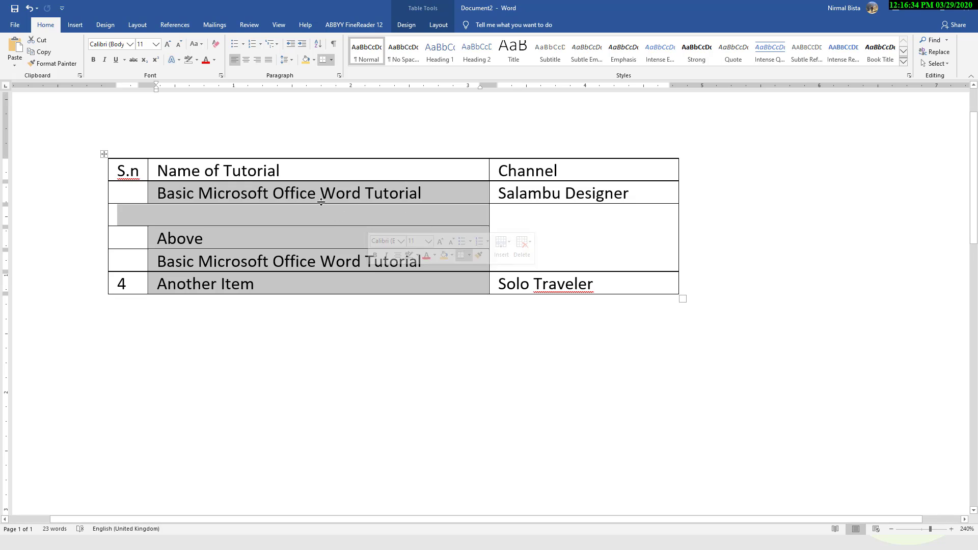
left_click(263, 212)
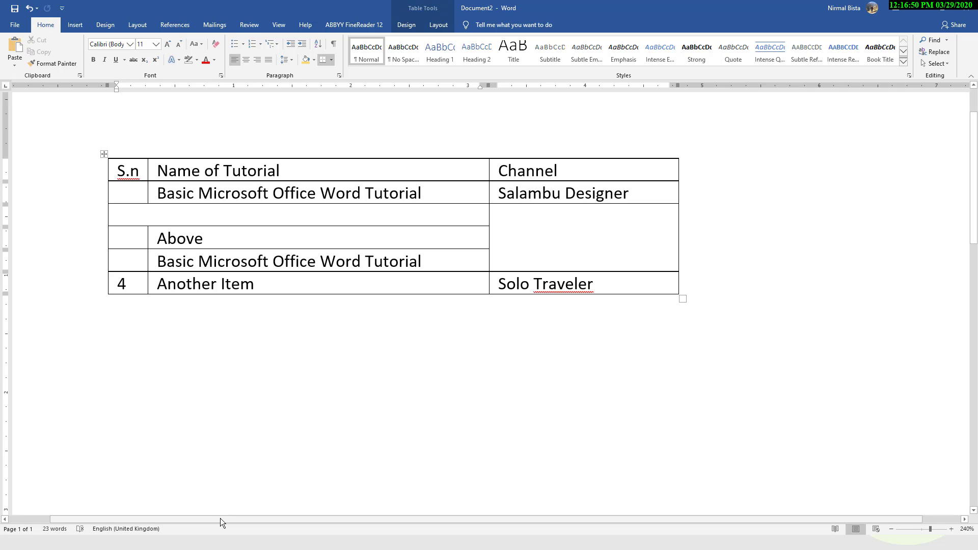
key("alt+Tab")
key("alt+Tab")
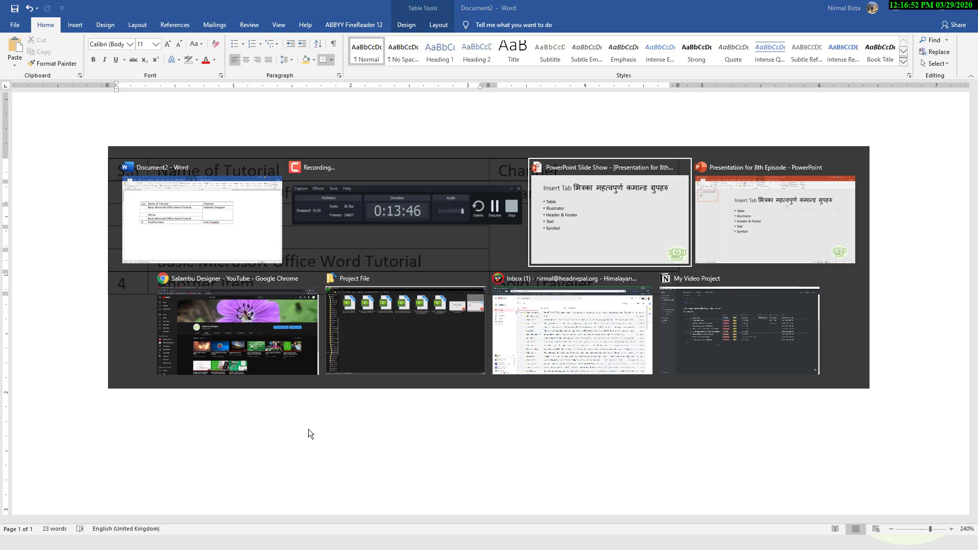
key("alt+Tab")
key("alt+Tab")
key("alt+Tab")
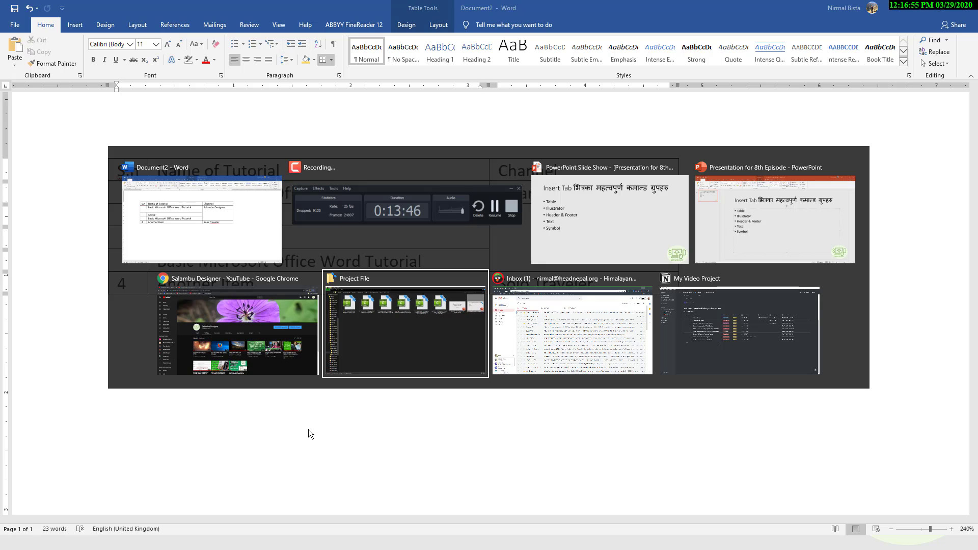
Cycle the task switcher to the Chrome window showing the tutorial channel's YouTube page
key("alt+Tab")
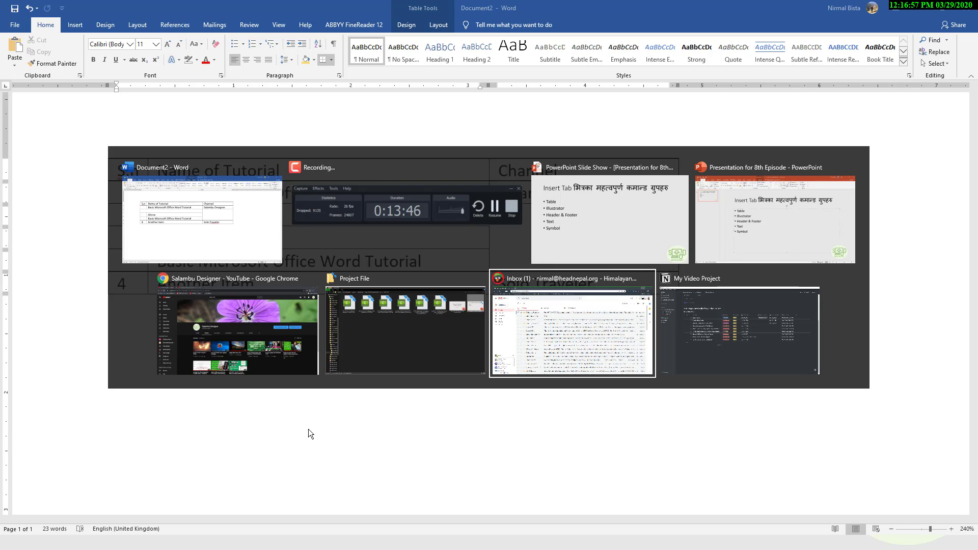
key("alt+Tab")
key("alt+Tab")
key("alt+Tab")
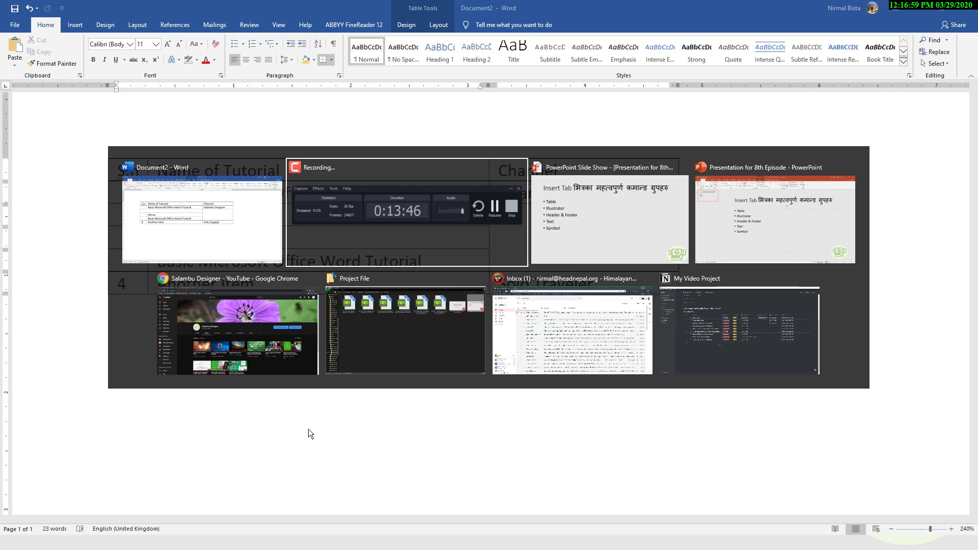
key("alt+Tab")
key("alt+Tab")
key("alt+Tab")
key("alt+Tab")
key("alt+Tab")
key("alt+Tab")
key("alt+Tab")
key("alt+Tab")
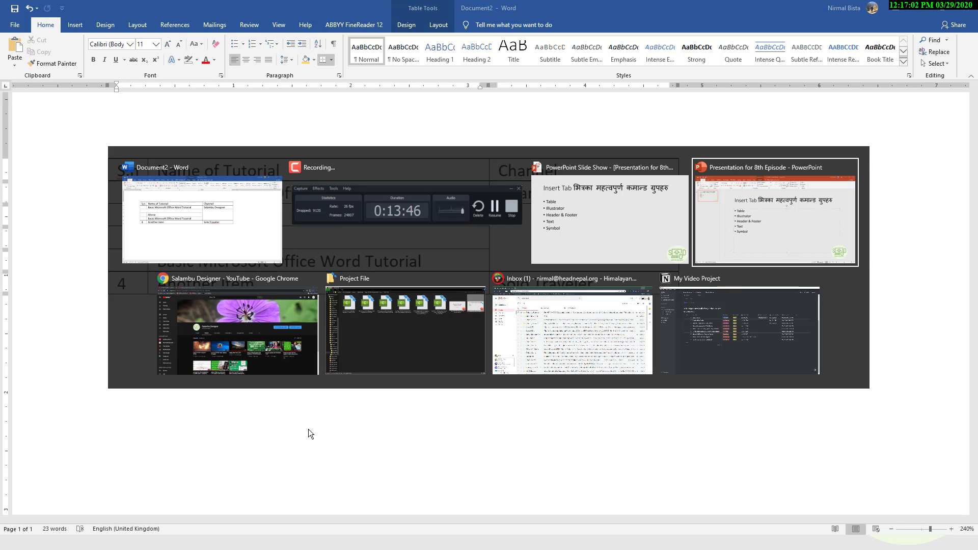
key("alt+Tab")
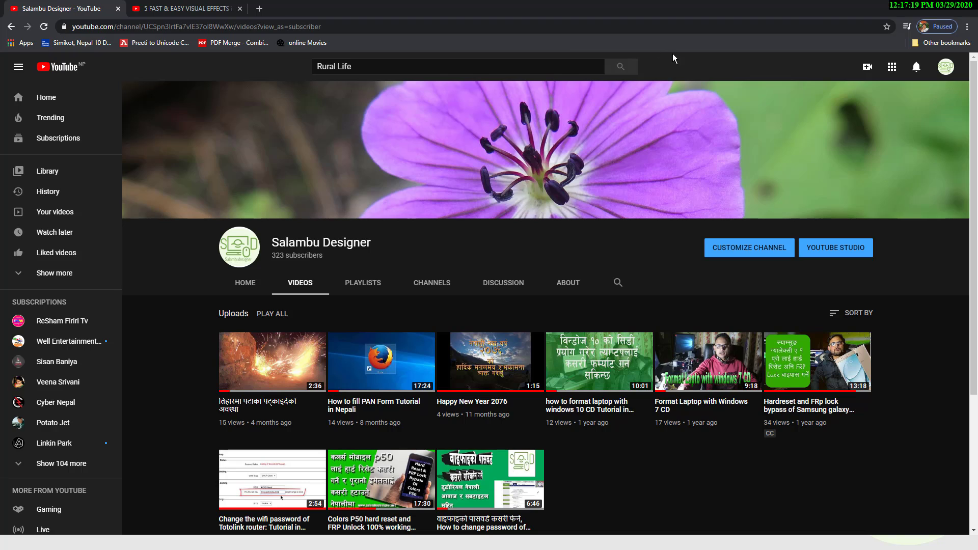
Subscribe to the Salambu Designer channel and set its bell notifications to All
left_click(921, 10)
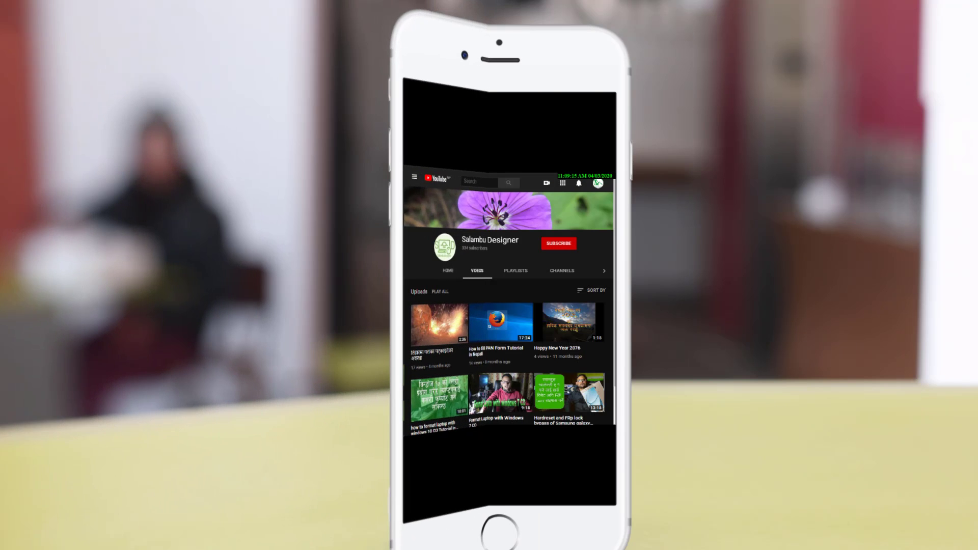
scroll(545, 264, "down", 5)
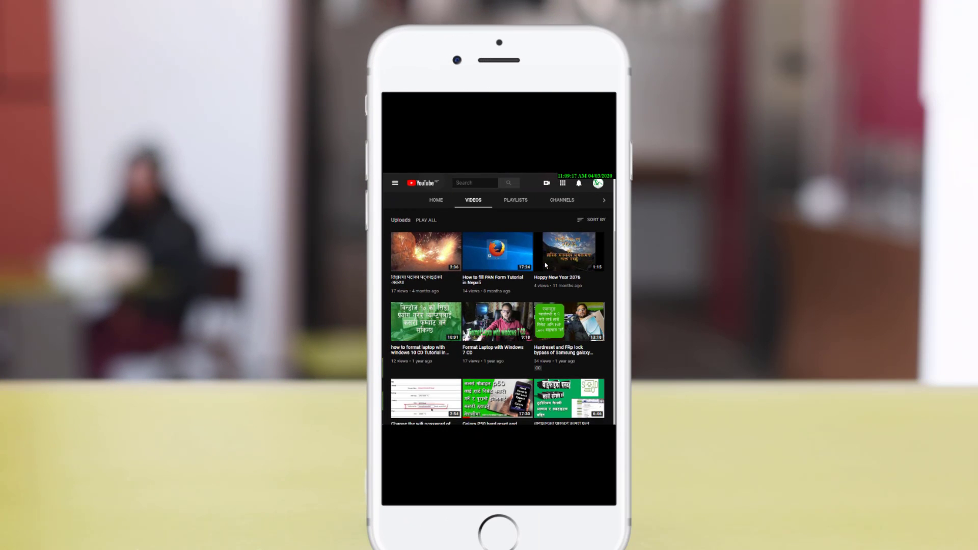
scroll(545, 264, "up", 3)
scroll(545, 265, "up", 2)
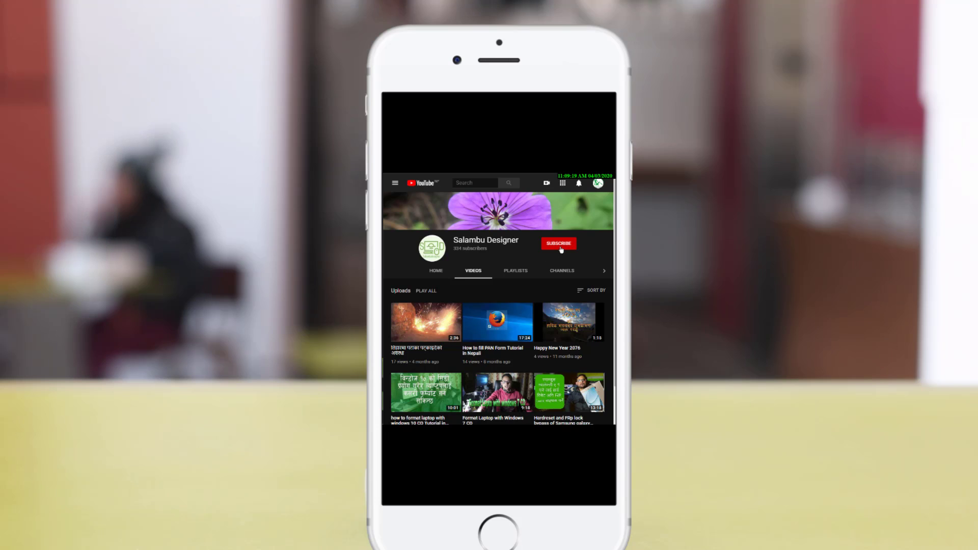
left_click(560, 245)
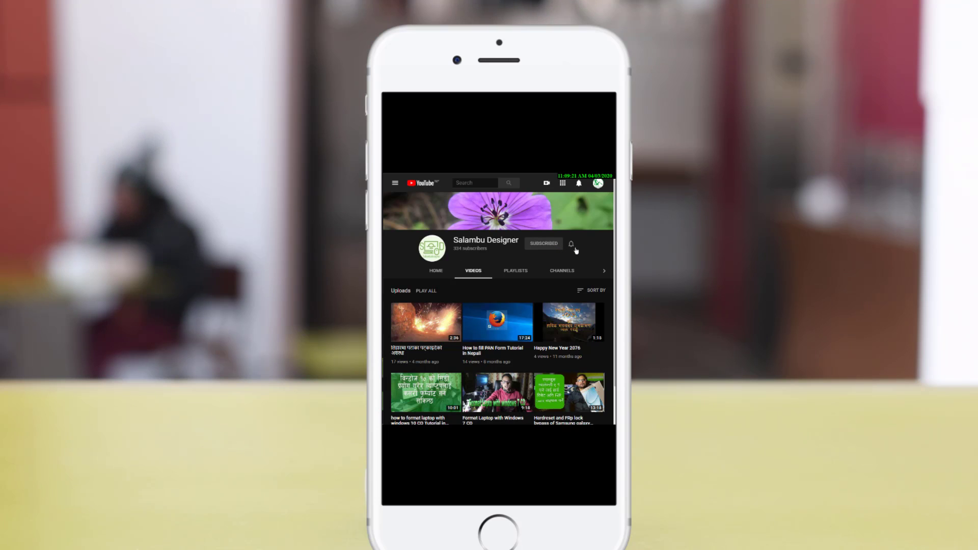
left_click(573, 246)
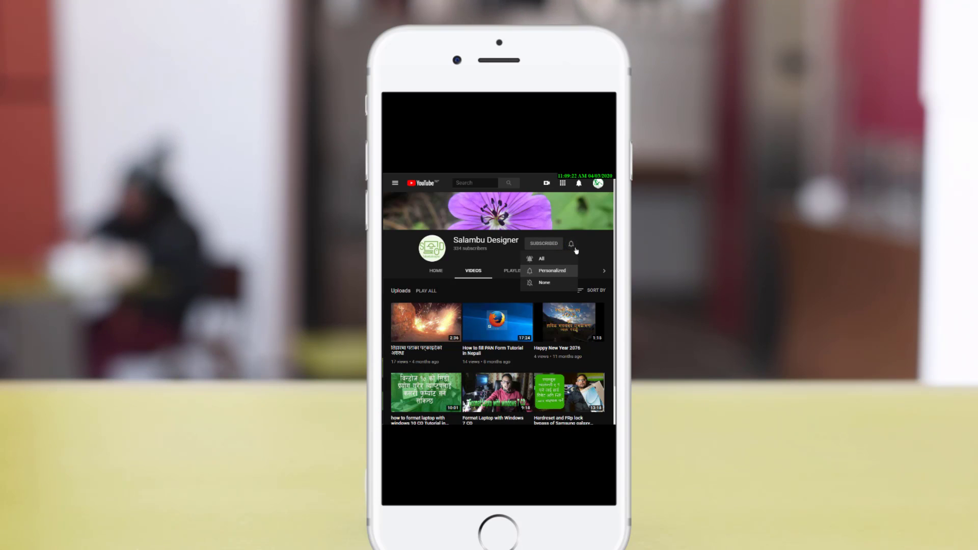
left_click(547, 259)
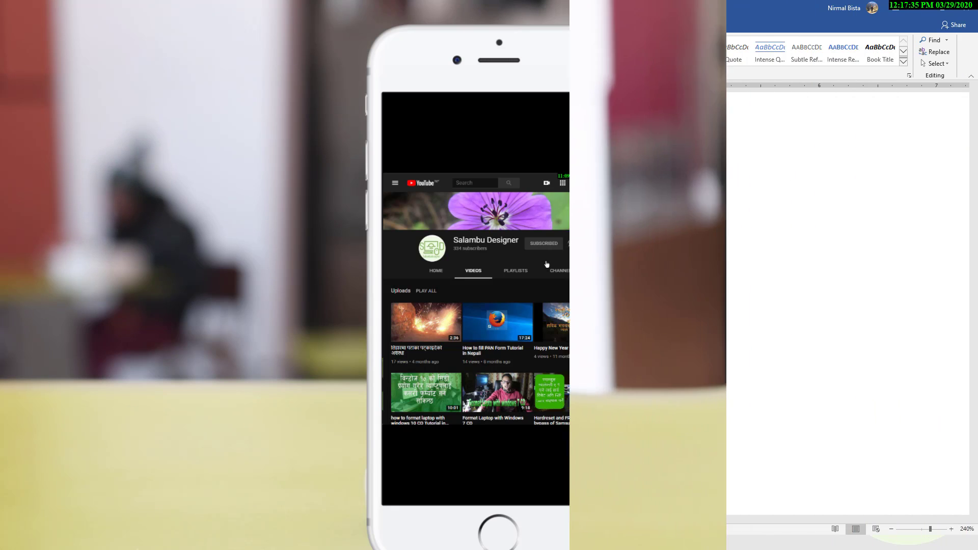